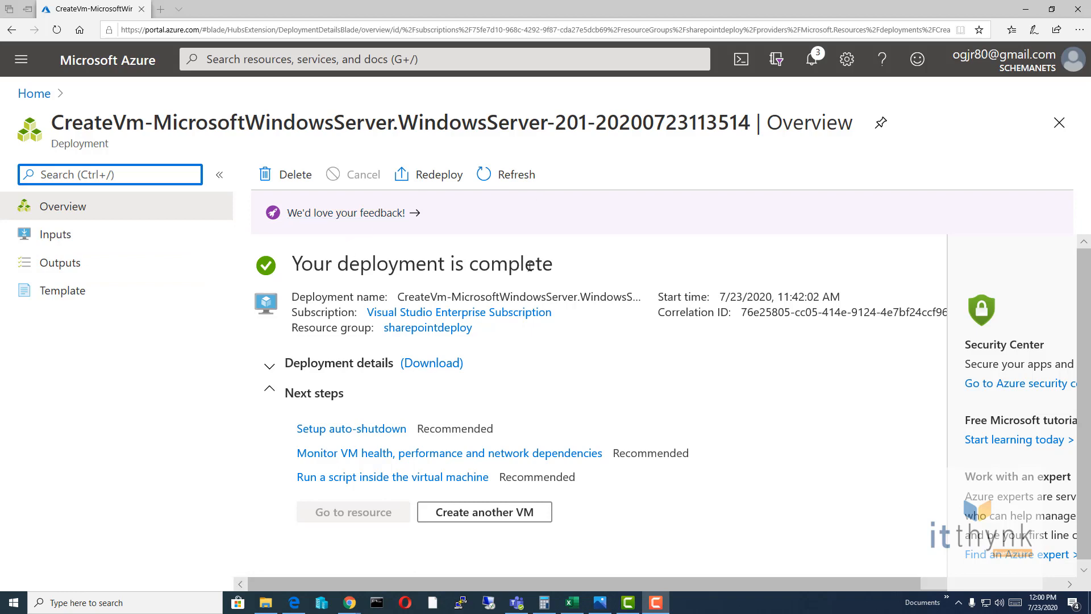
Step: Open Virtual machines from Home and set the subscription filter to All subscriptions
left_click_drag(582, 268, 303, 264)
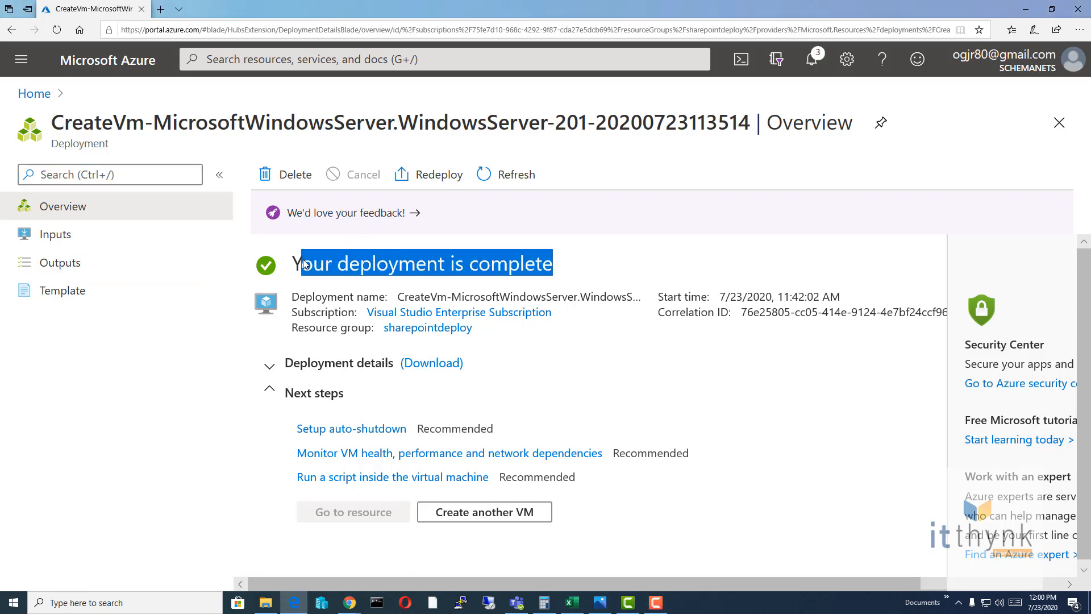
left_click(34, 93)
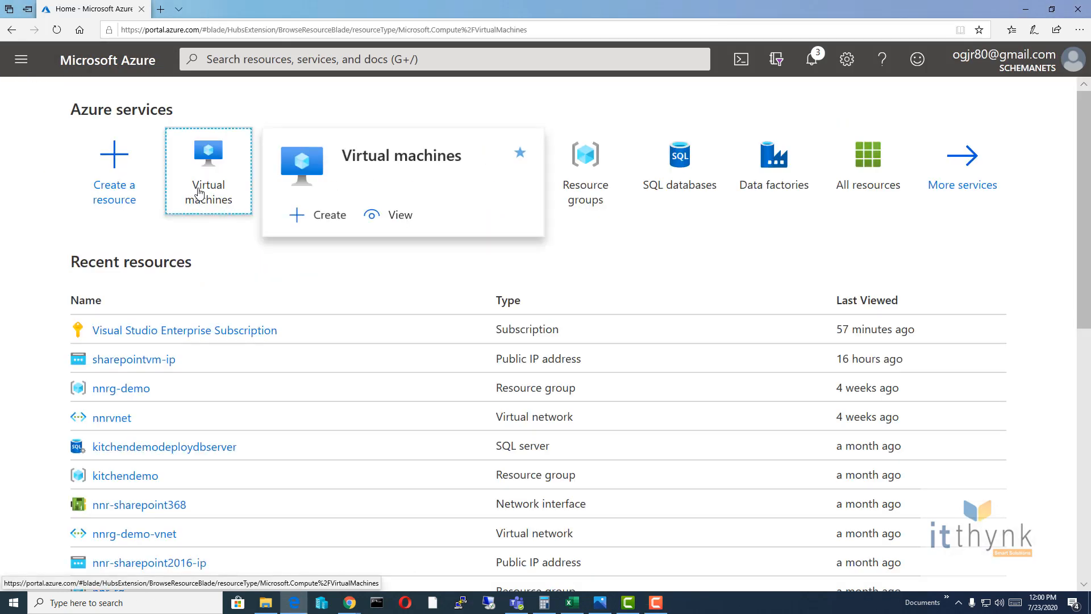
left_click(198, 193)
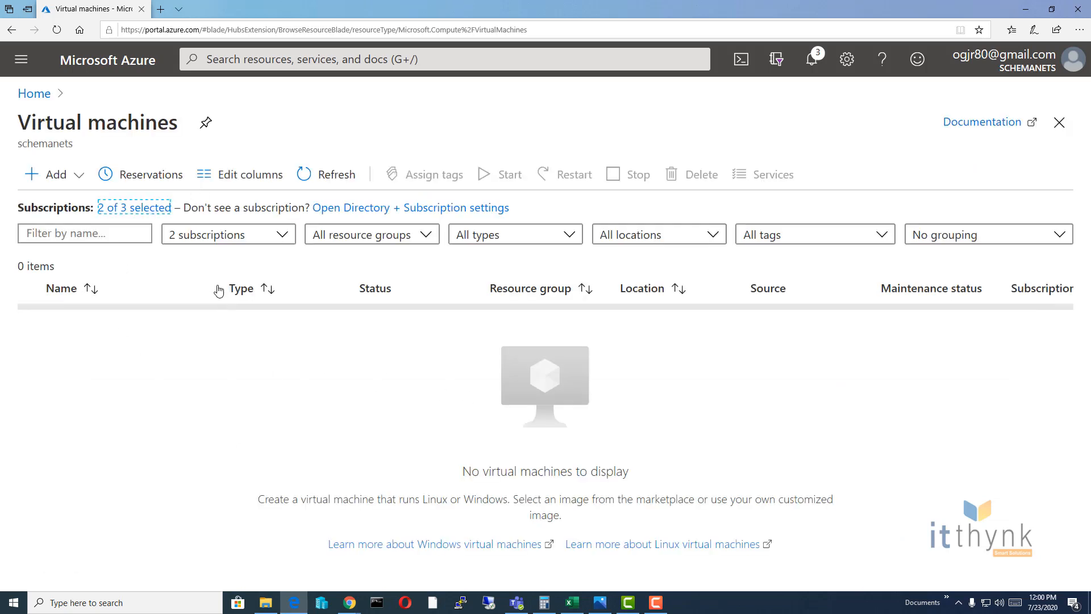
left_click(284, 235)
left_click(178, 379)
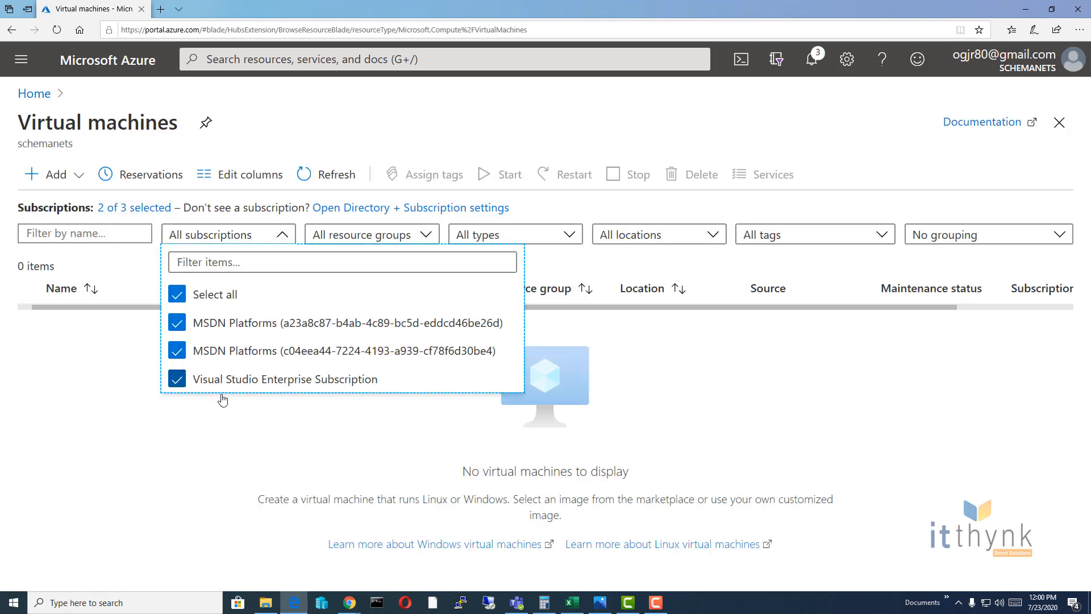
left_click(208, 425)
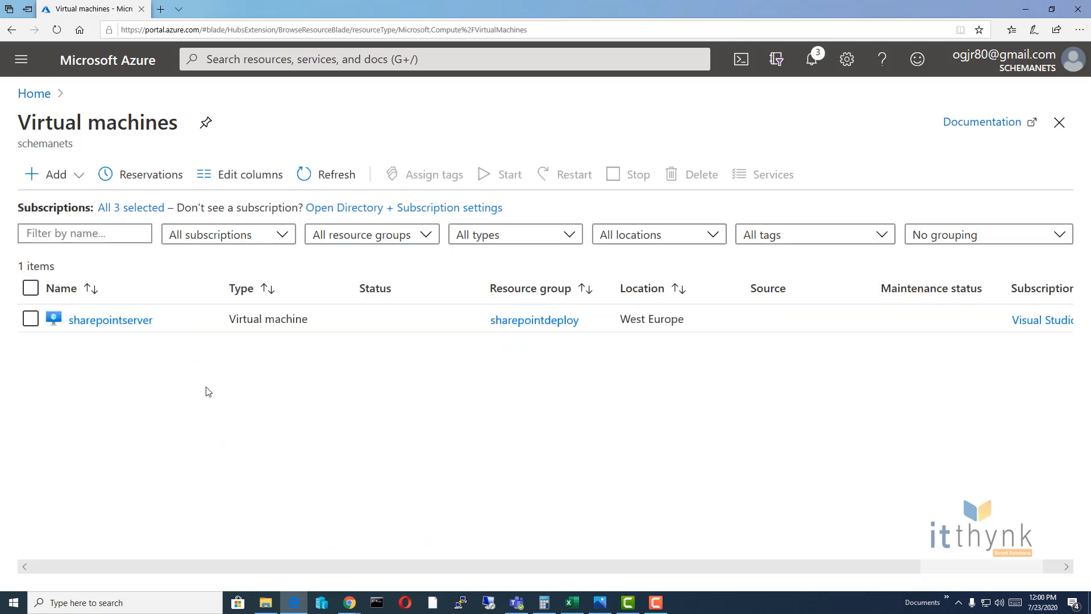
Step: Confirm the filter, check sharepointserver is Running, and open its overview page
left_click(281, 235)
left_click(201, 438)
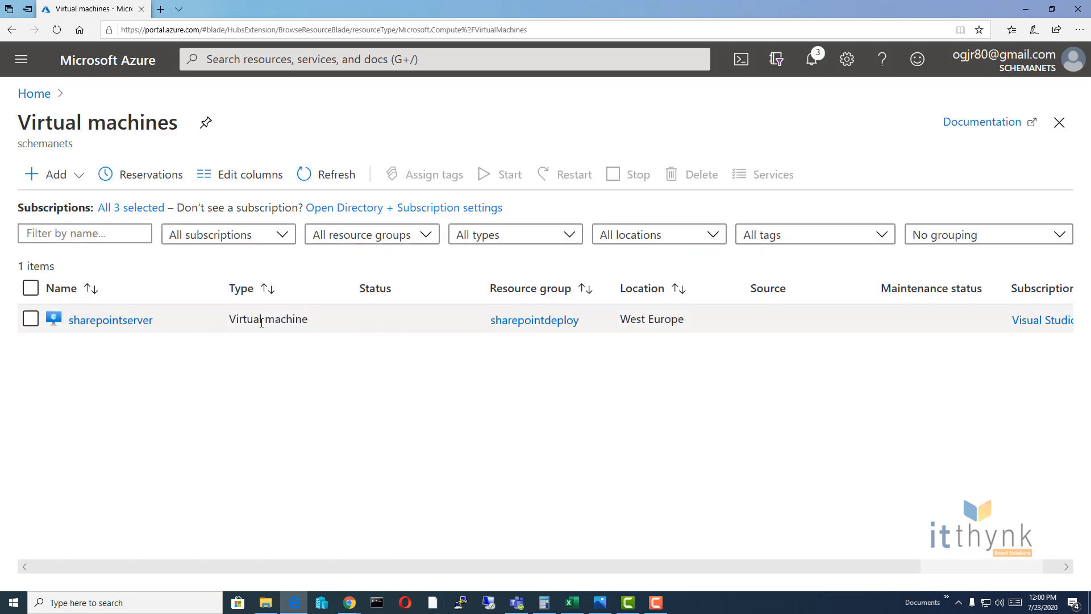
left_click_drag(406, 319, 344, 324)
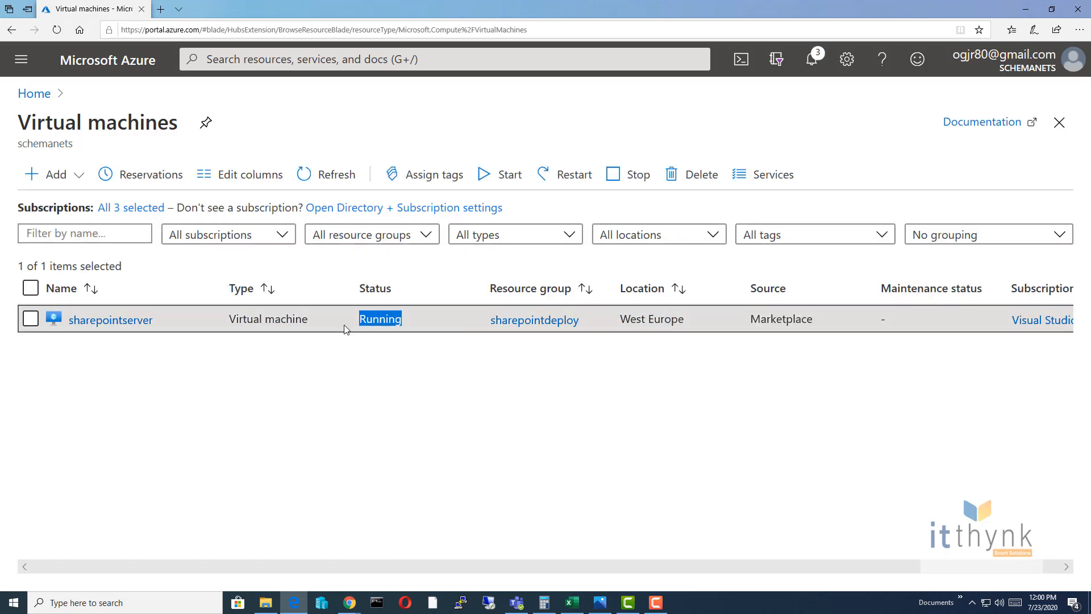
left_click(216, 428)
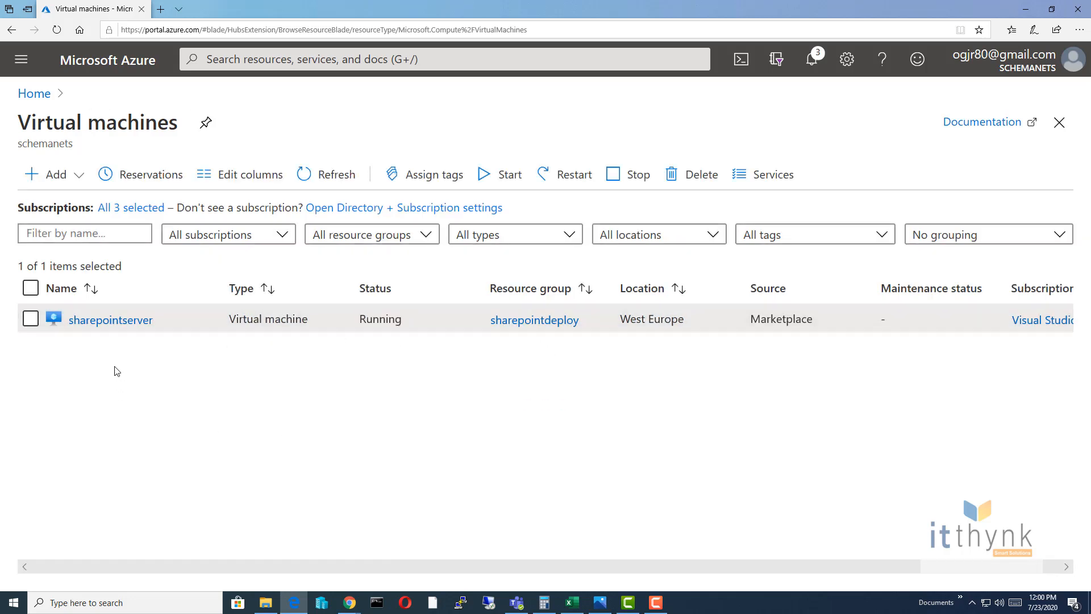
left_click(100, 322)
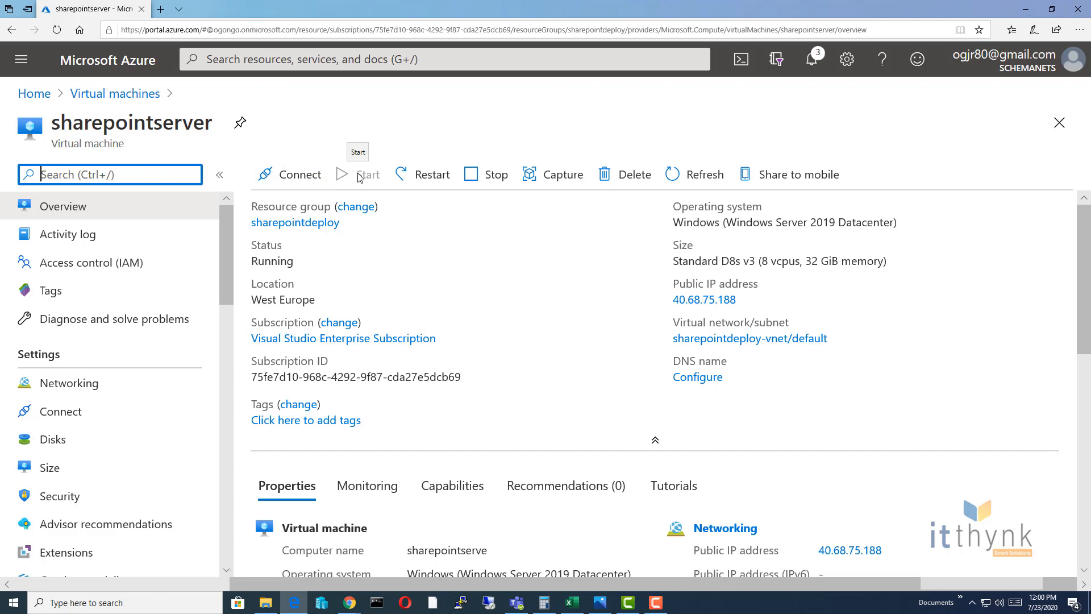
Step: Download sharepointserver.rdp from the VM's RDP connect page, save it, and open it
left_click_drag(287, 259, 261, 250)
left_click(297, 175)
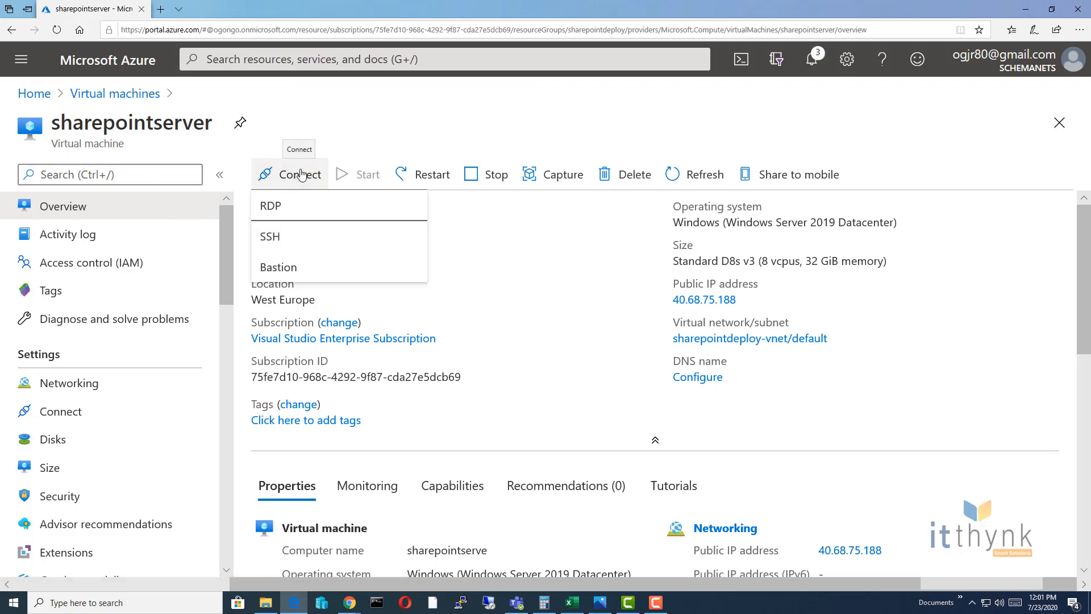
left_click(265, 208)
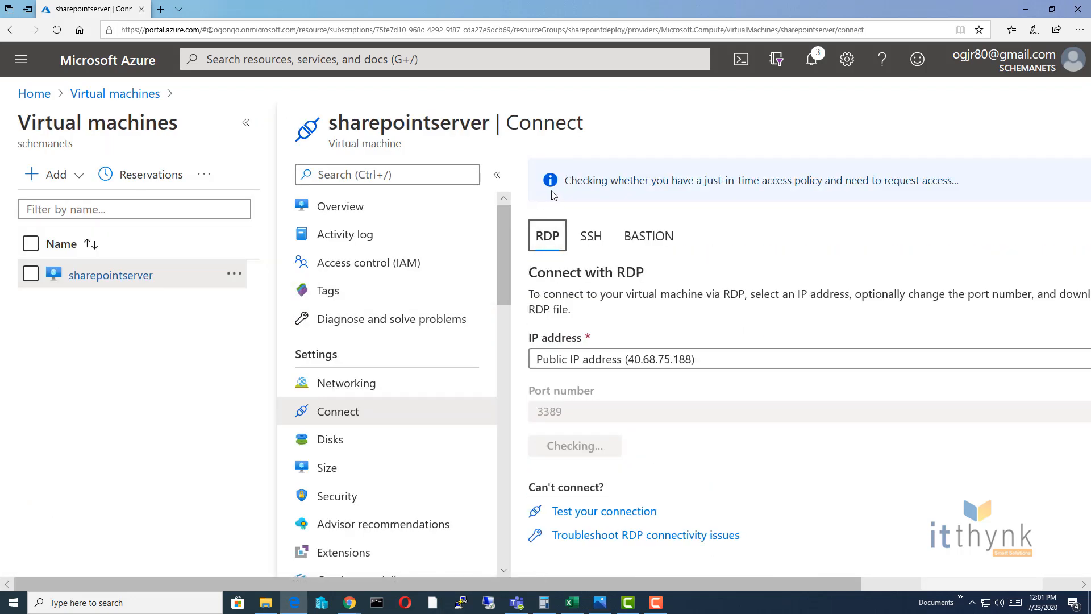
left_click(590, 448)
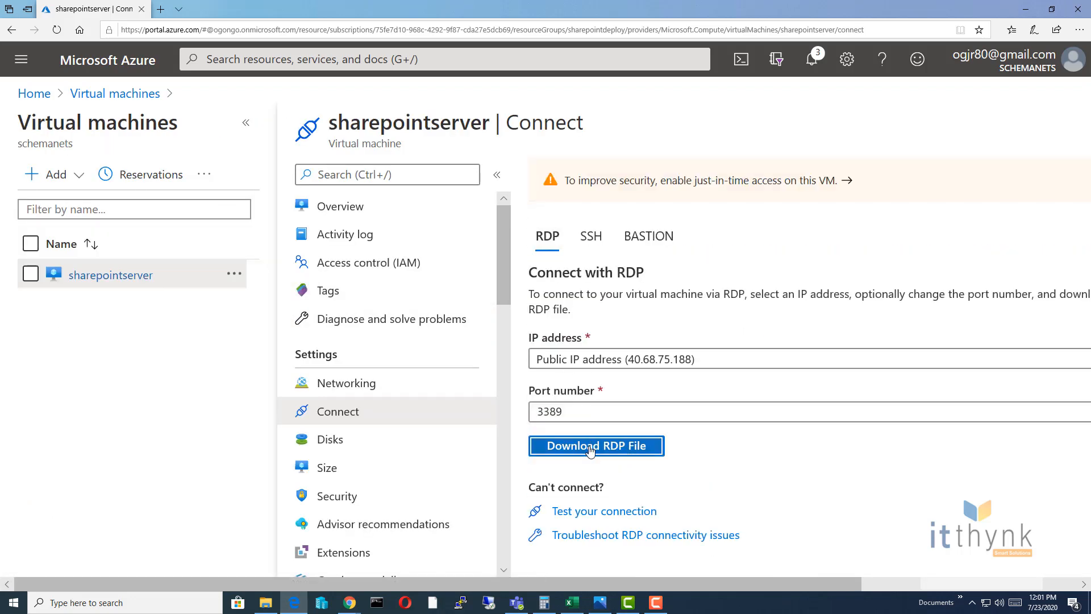
triple_click(590, 448)
left_click(594, 448)
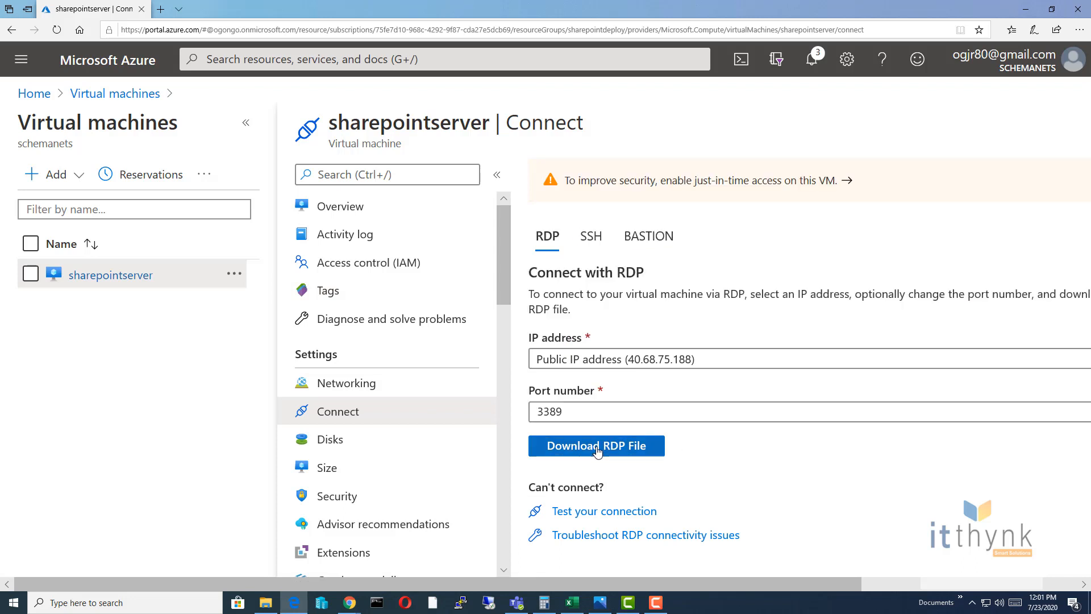
left_click(597, 448)
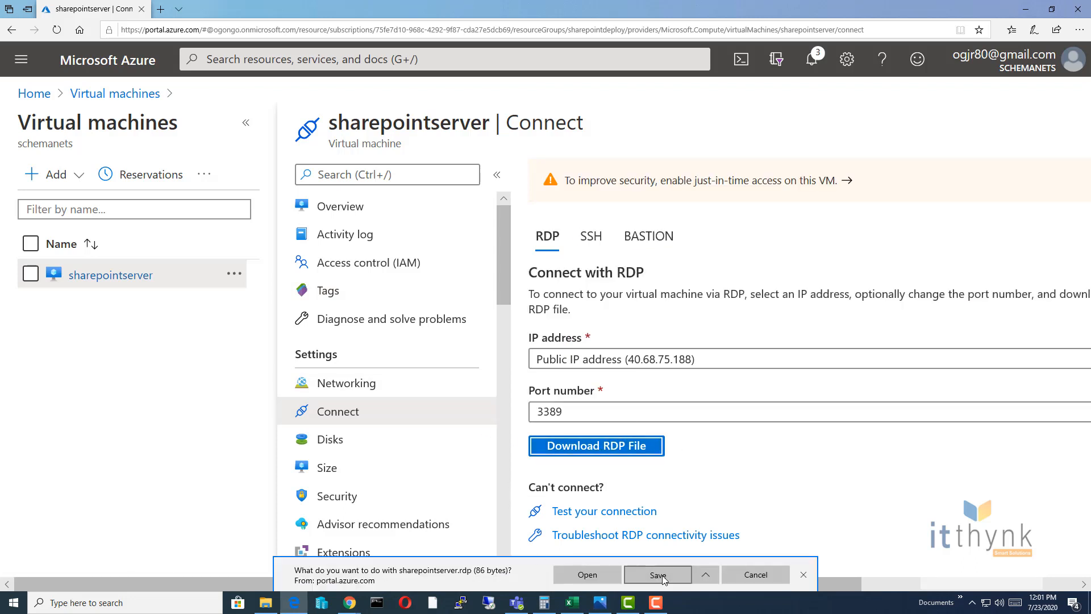
left_click(659, 575)
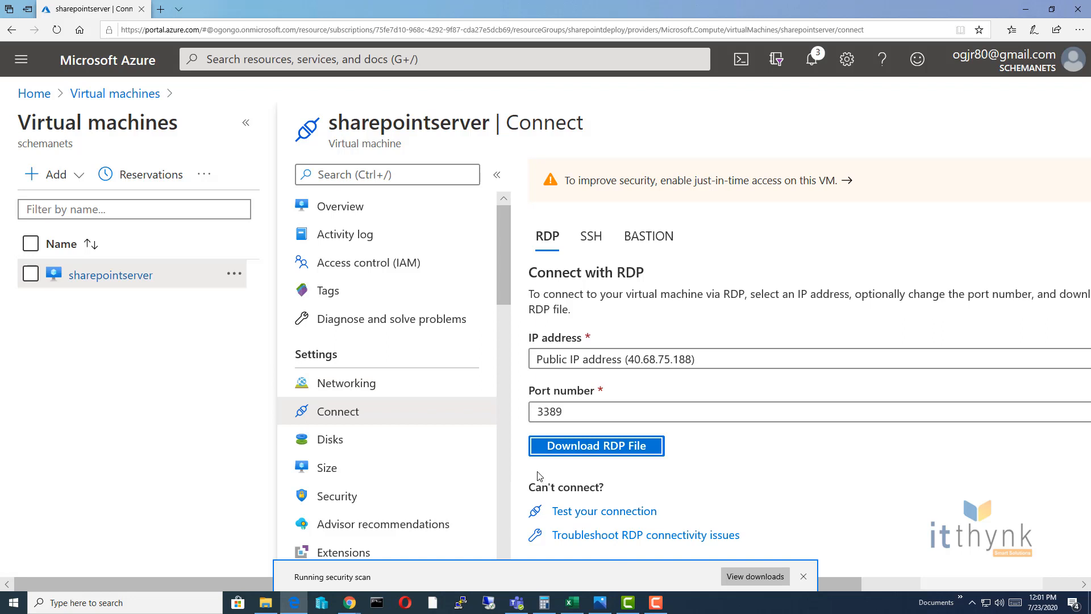
left_click(613, 575)
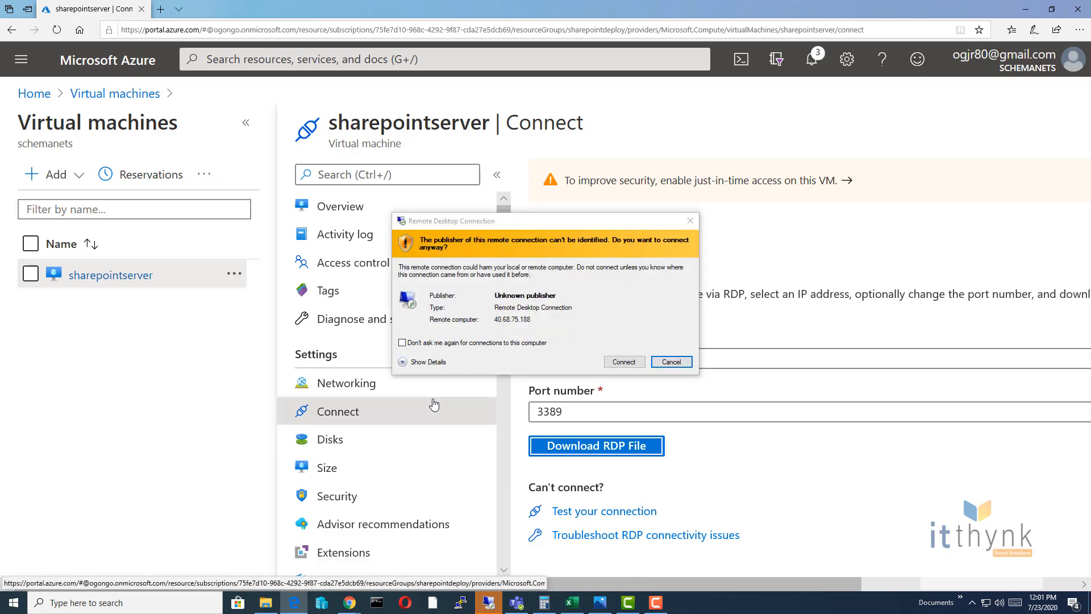
Step: Connect to 40.68.75.188 with the admin username and password, accepting the certificate warning
left_click(624, 362)
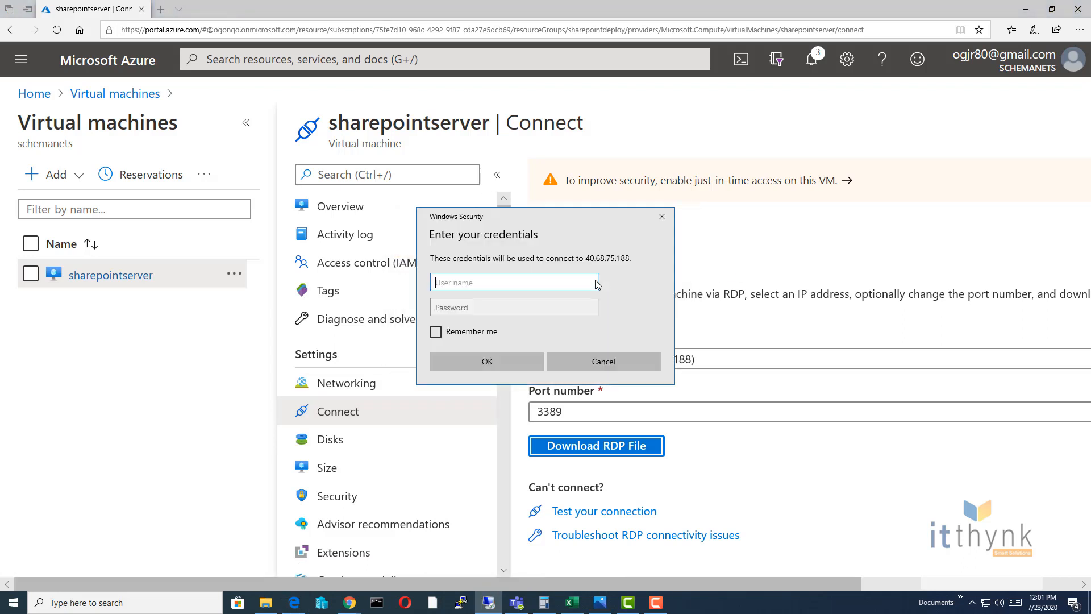
type("sharepointadmin")
key("Tab")
type("•")
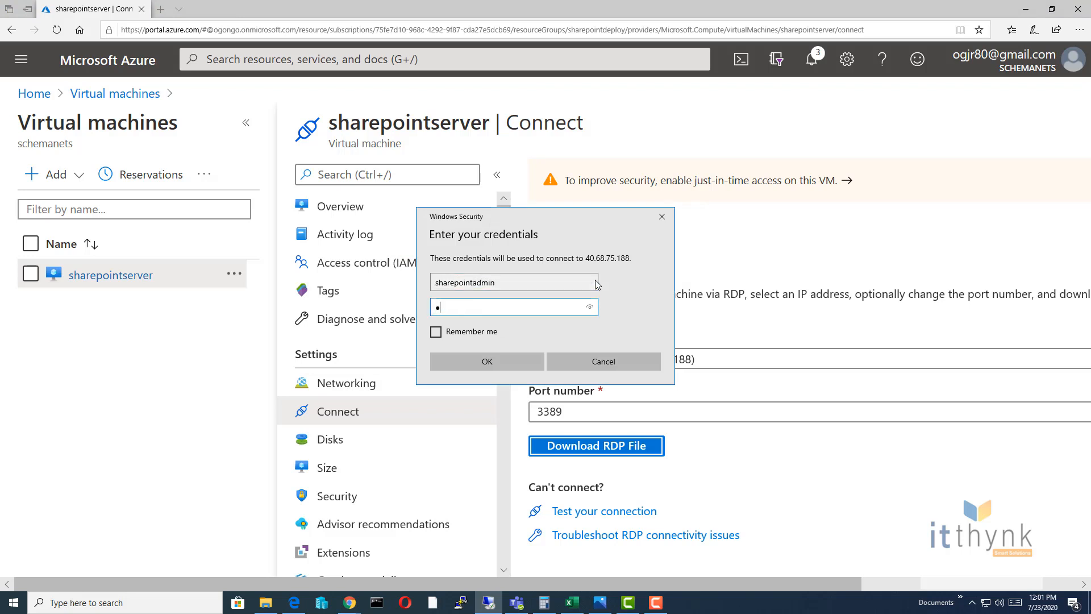
type("••••••••••••")
key("Return")
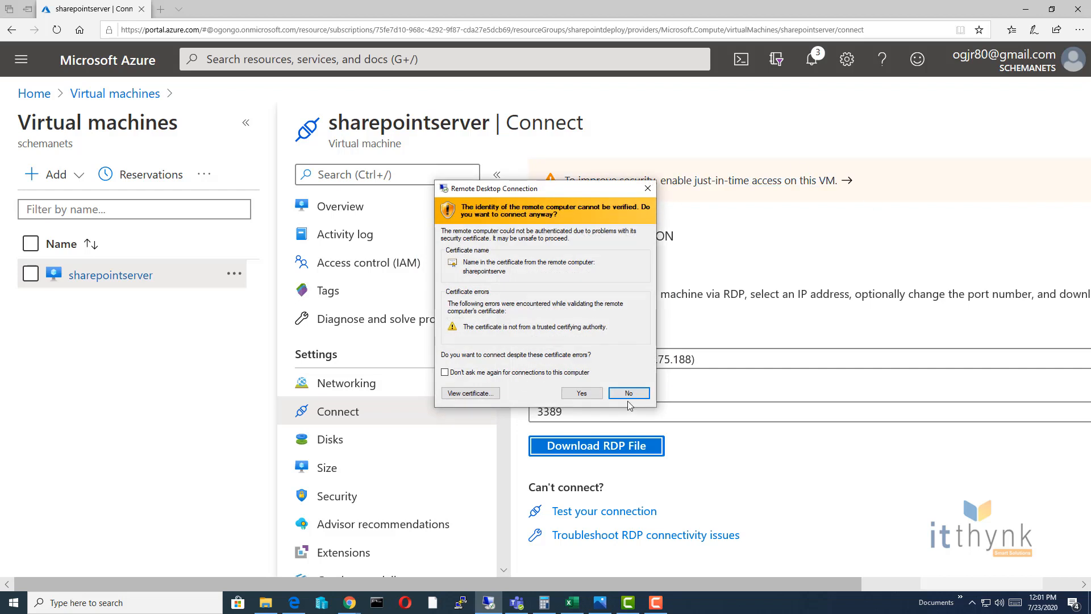
left_click(581, 393)
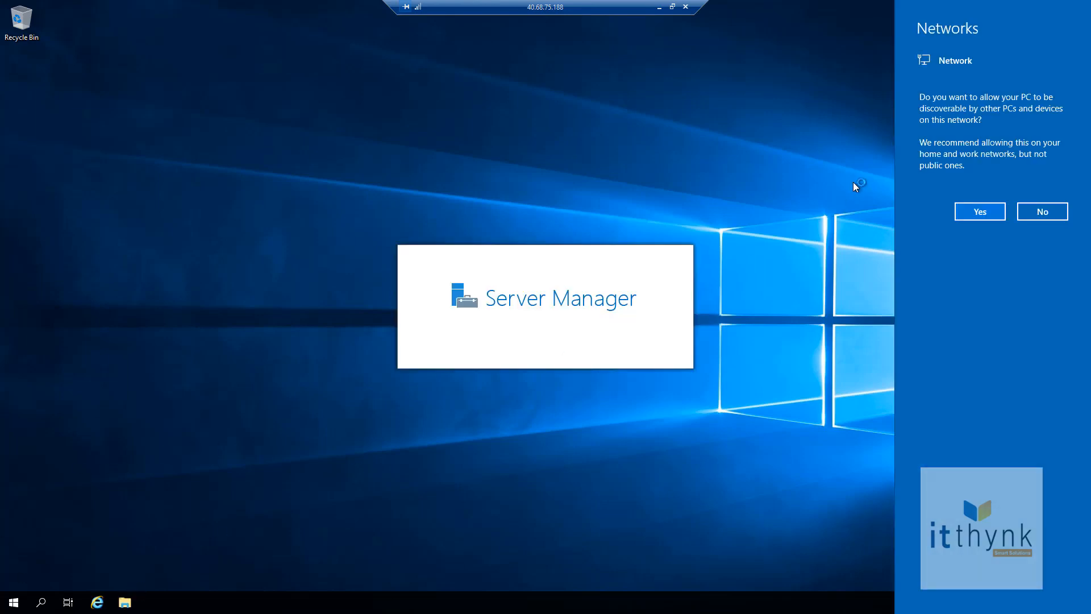
Step: Allow network discovery, dismiss the Windows Admin Center notice, and go to Local Server
left_click(966, 217)
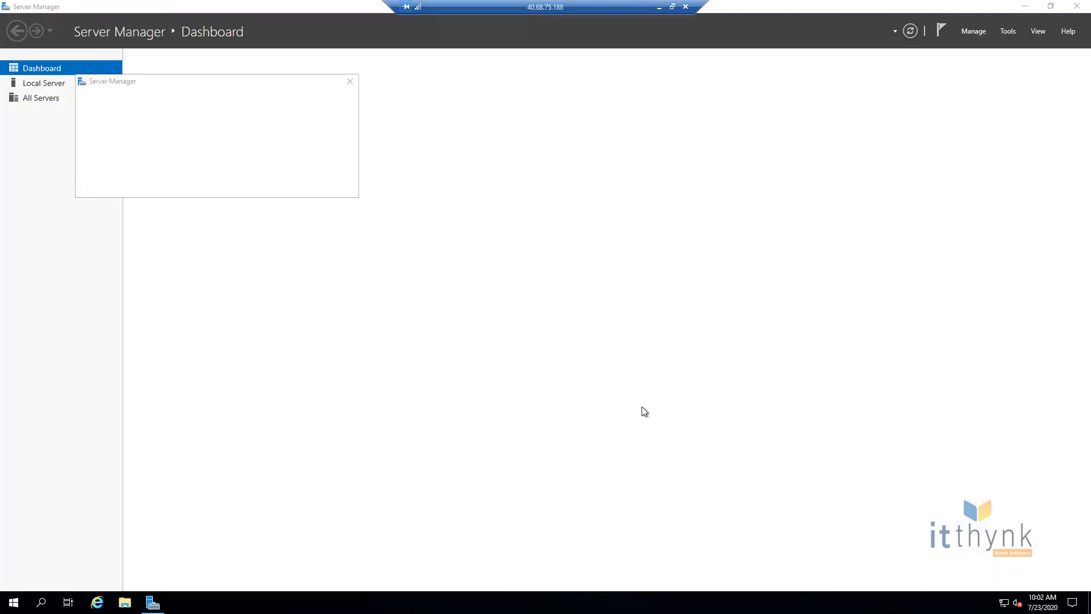
left_click(349, 85)
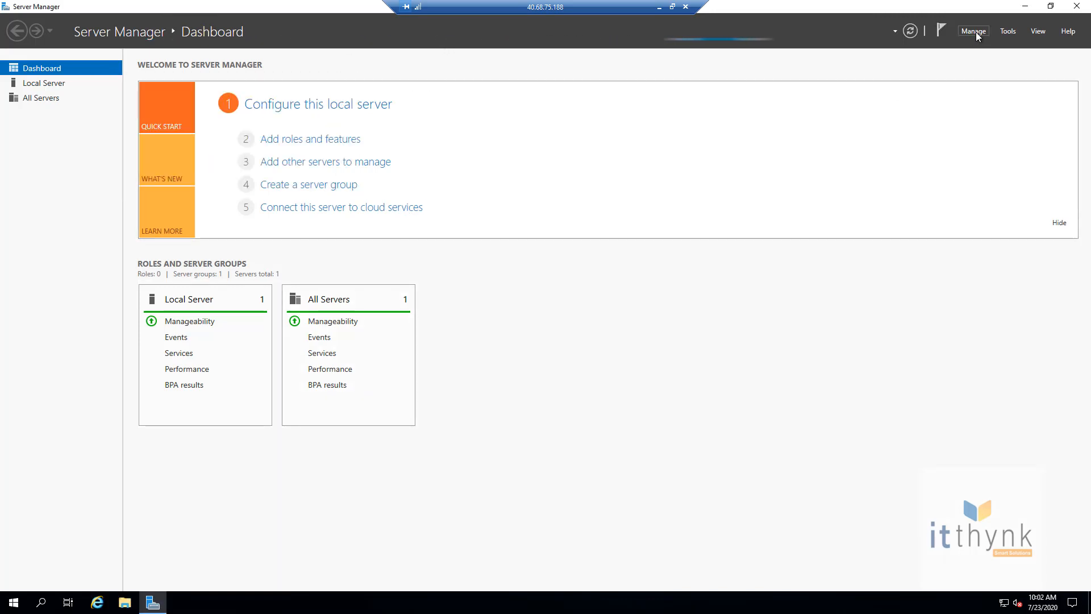
left_click(45, 83)
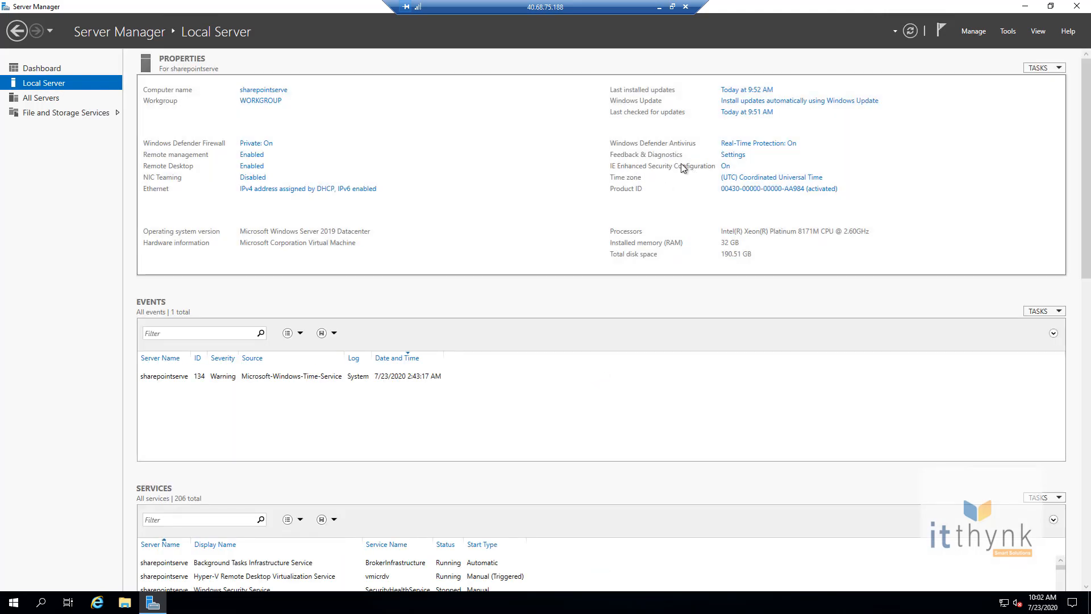
Step: Turn IE Enhanced Security Configuration off for Administrators and Users, verify, and close Server Manager
left_click(727, 165)
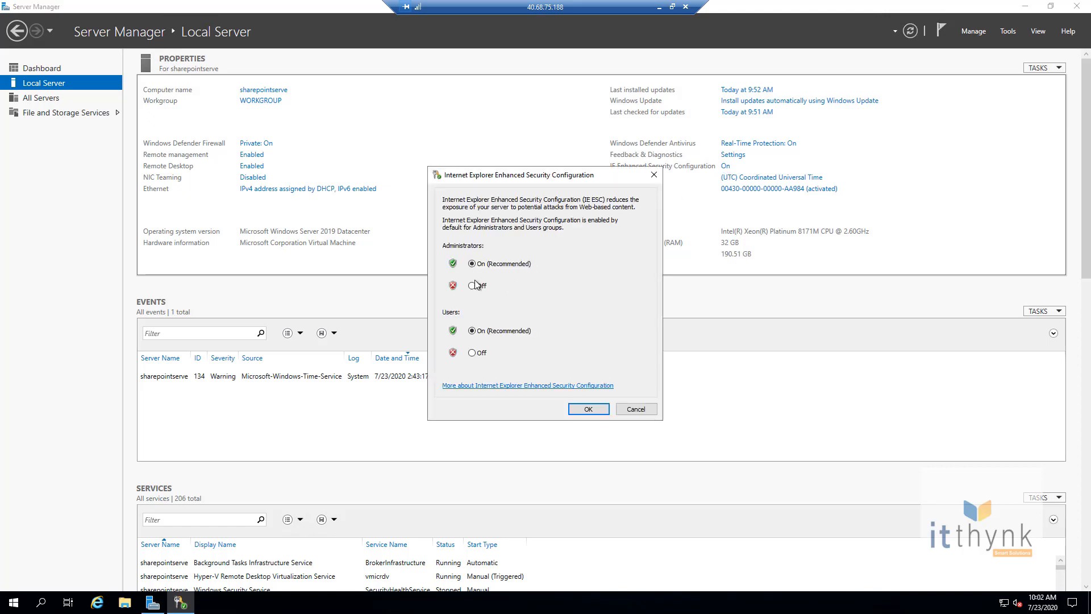
left_click(472, 287)
left_click(472, 354)
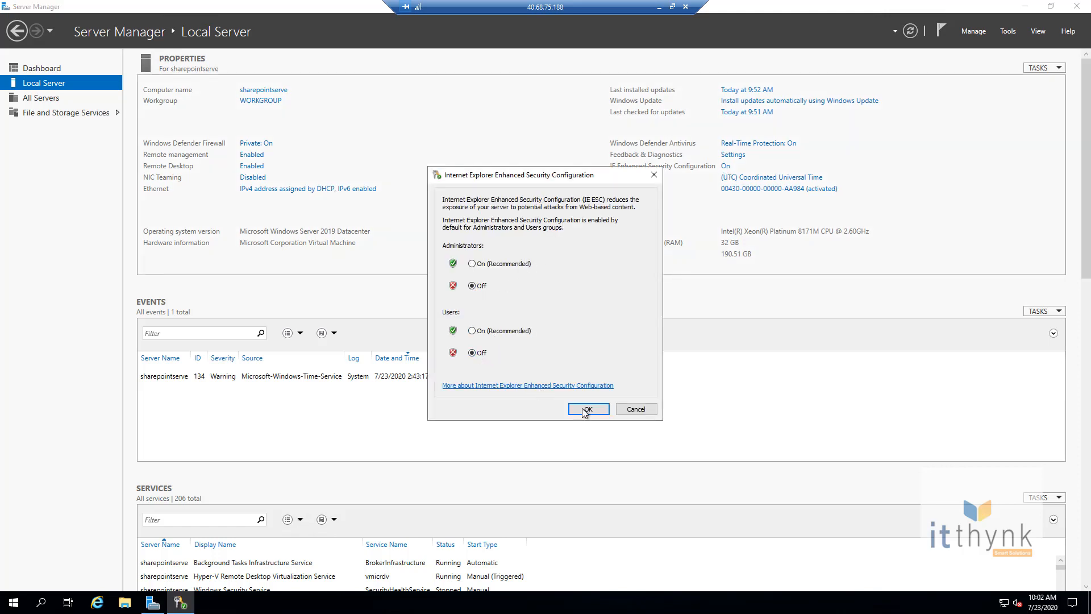
left_click(584, 410)
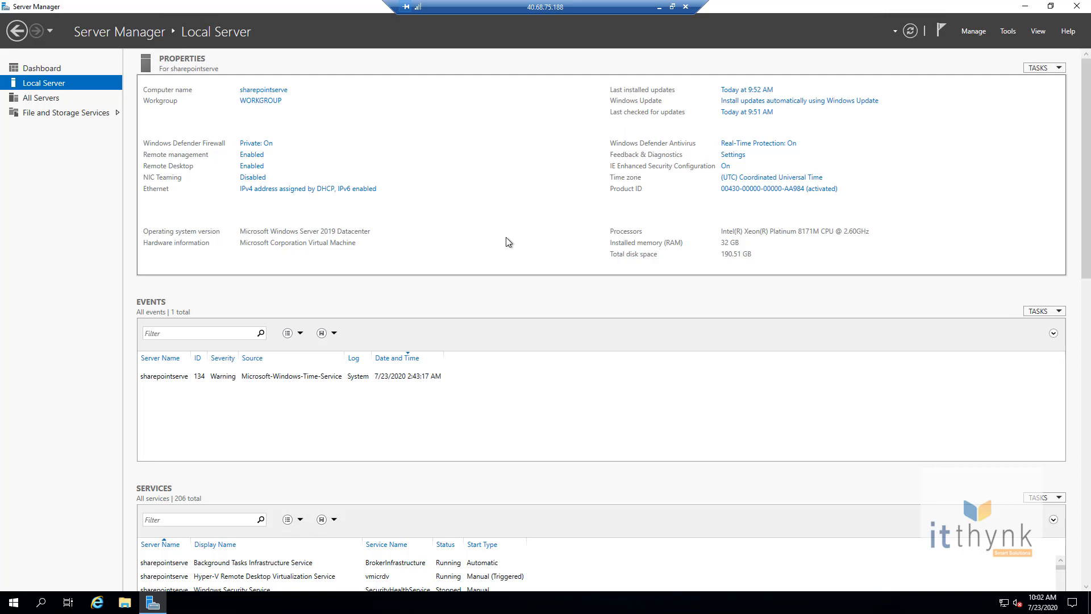
left_click(725, 166)
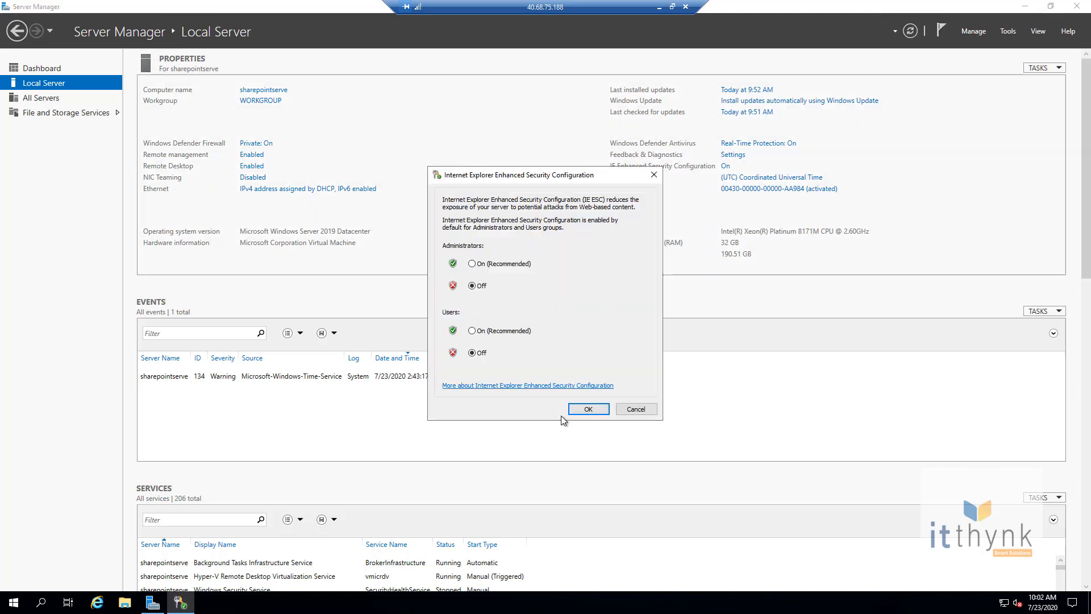
left_click(585, 411)
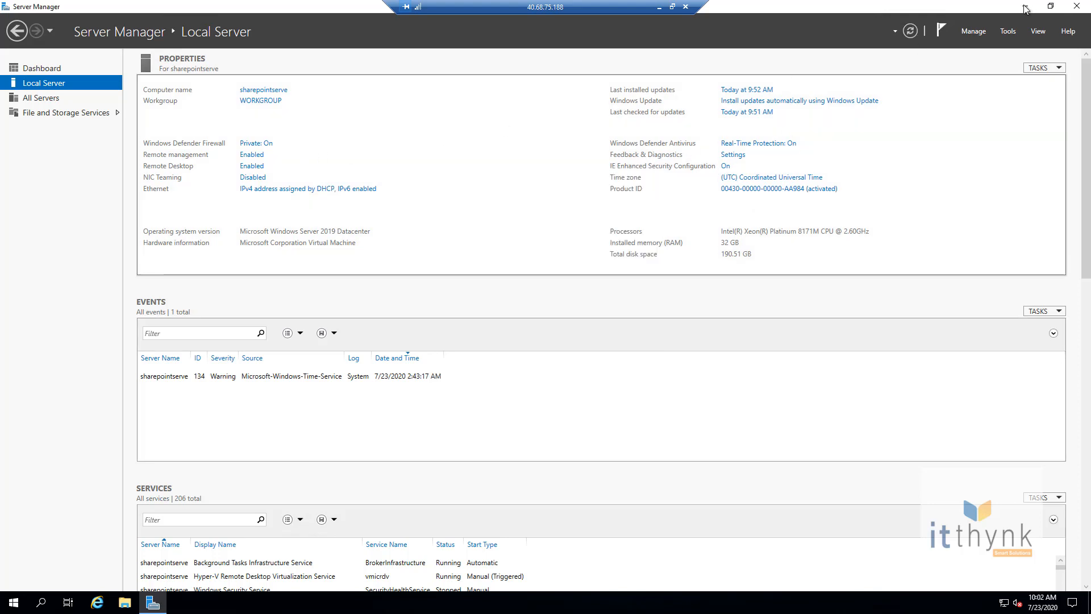
left_click(1077, 7)
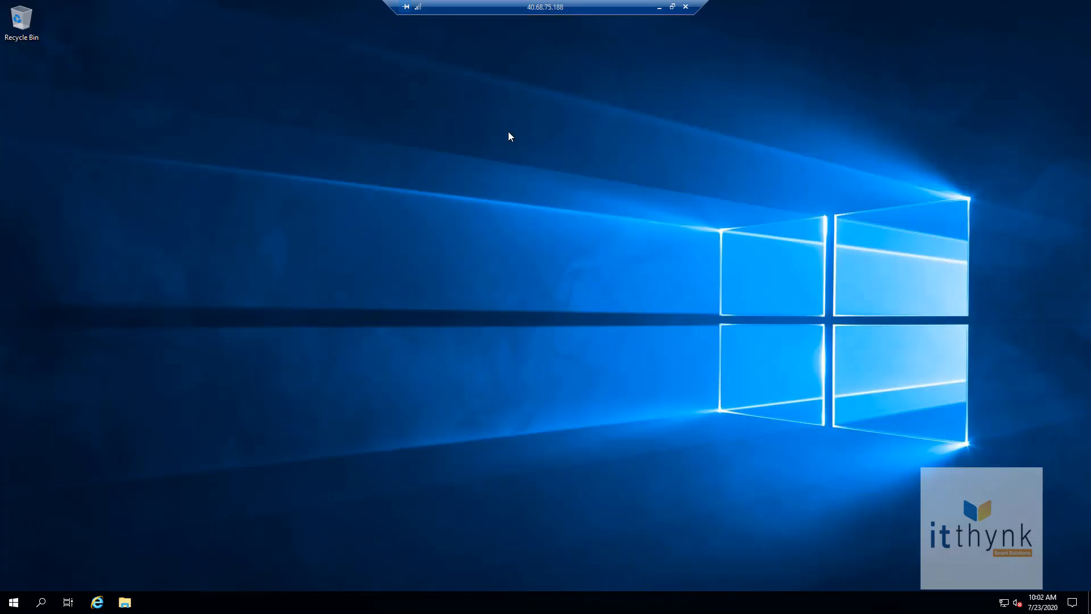
Step: Launch Server Manager from the Start menu and dismiss the Windows Admin Center announcement
left_click(14, 602)
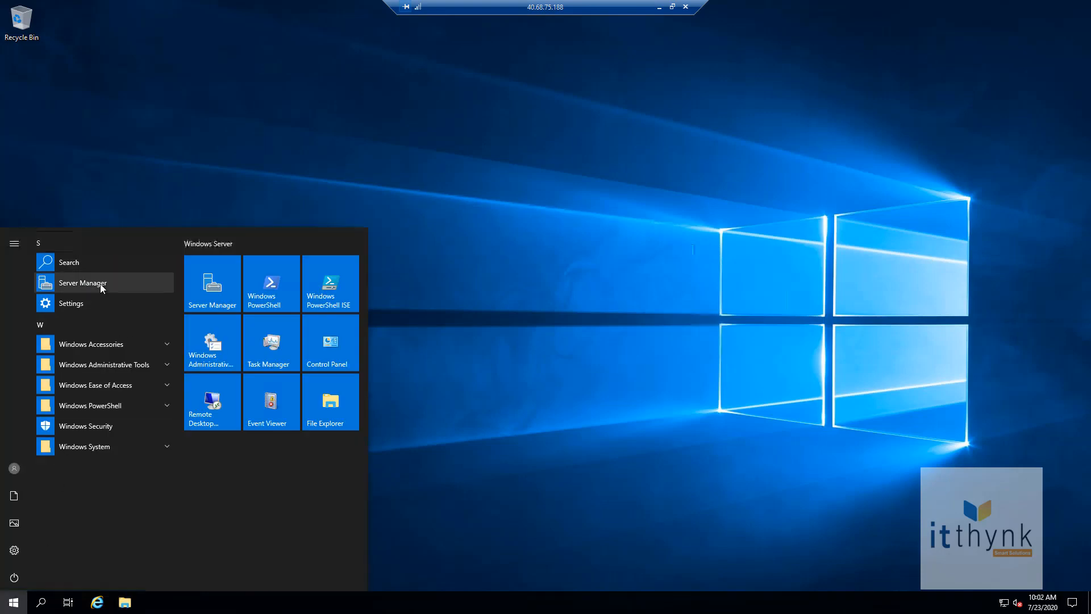
left_click(211, 291)
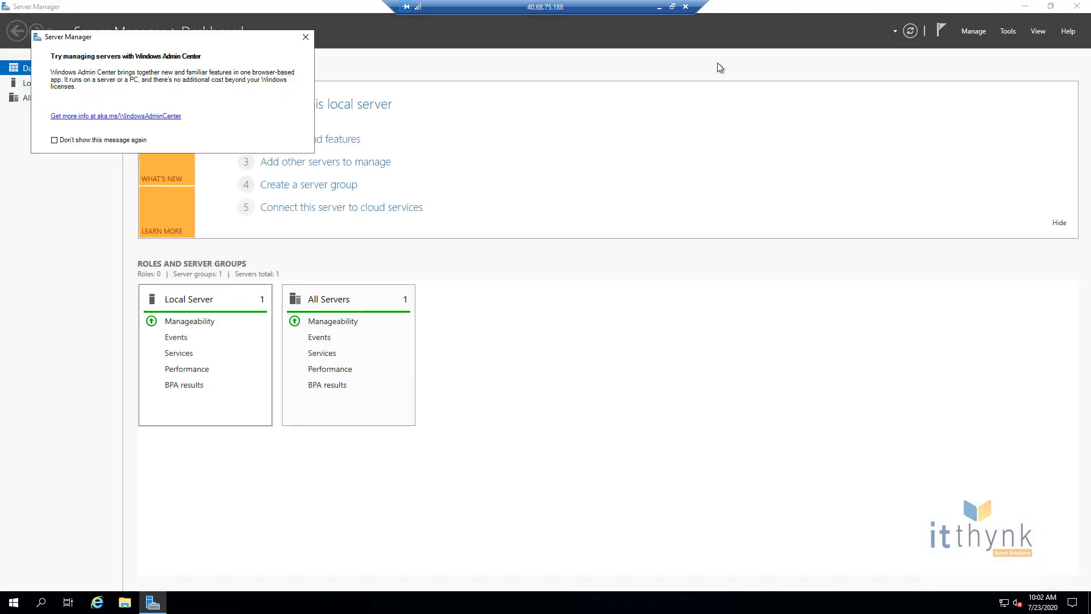
left_click(305, 37)
Step: Install the Active Directory Domain Services role with its management tools on this server
left_click(972, 32)
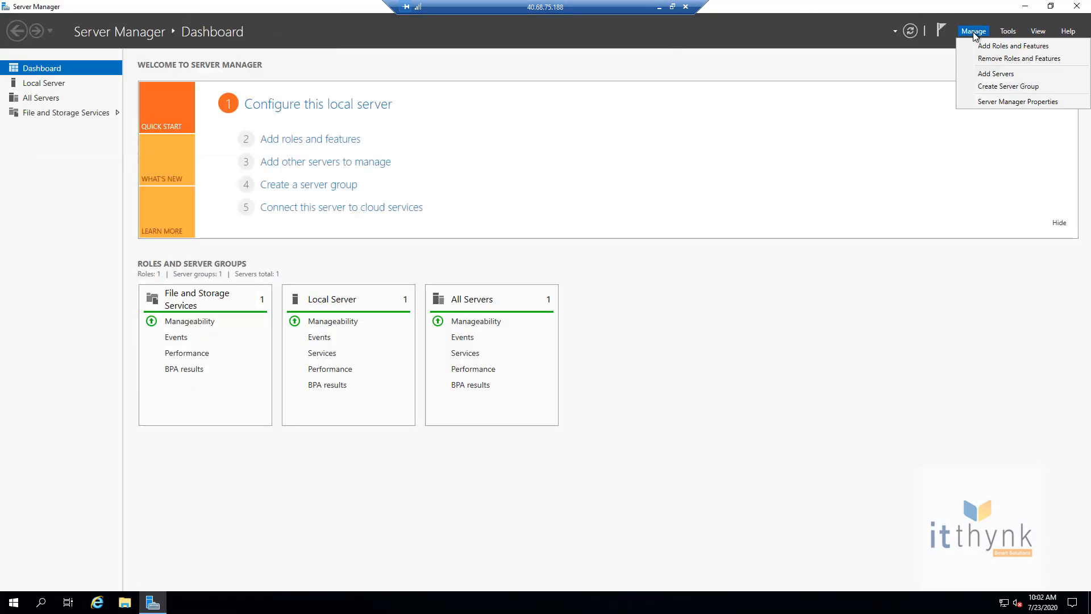
left_click(994, 44)
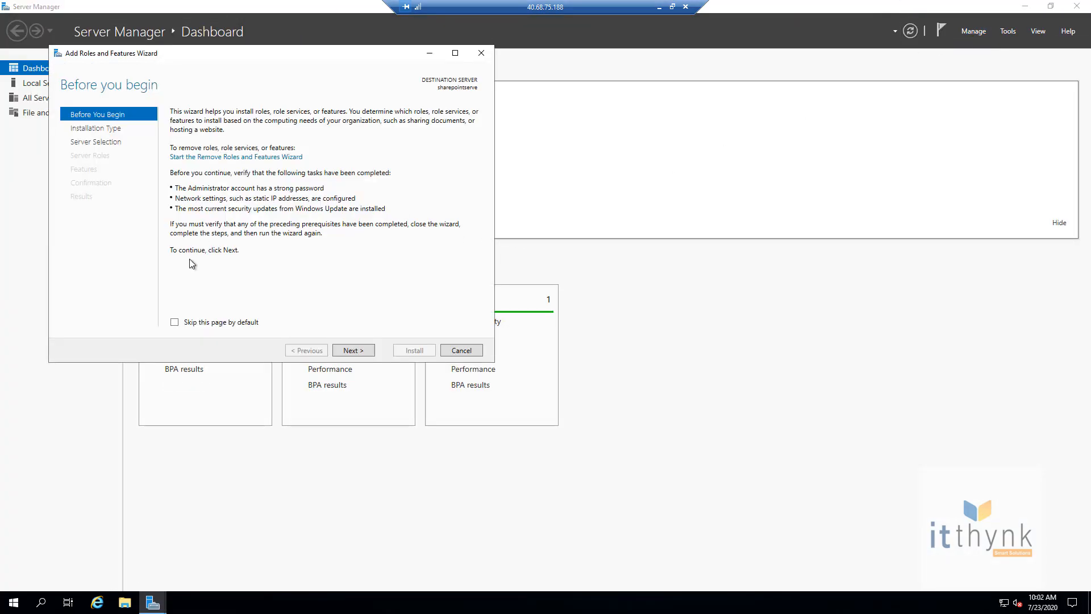
left_click(353, 350)
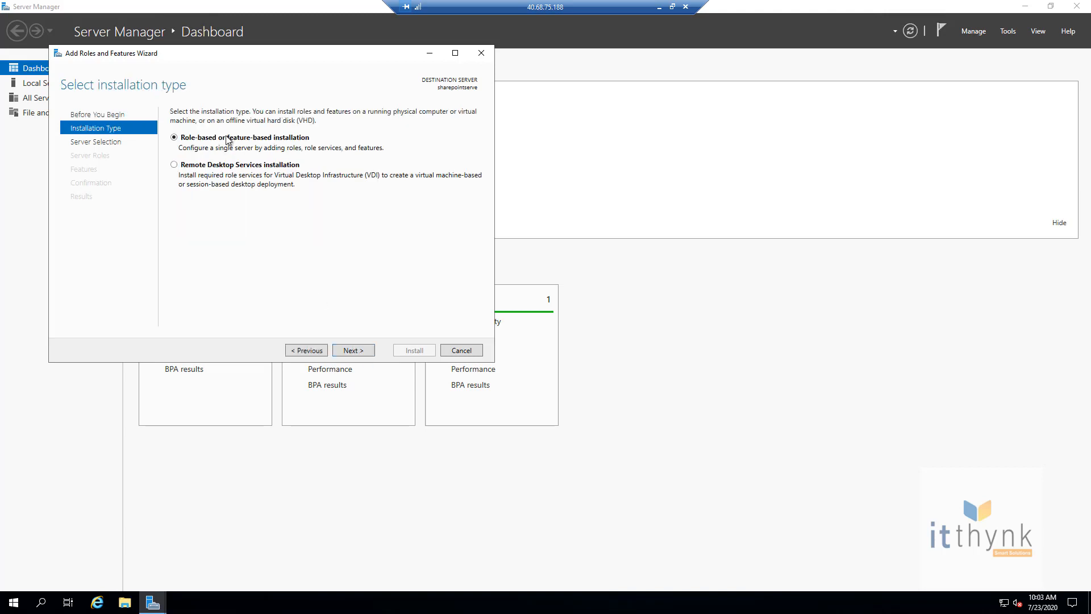
left_click(354, 350)
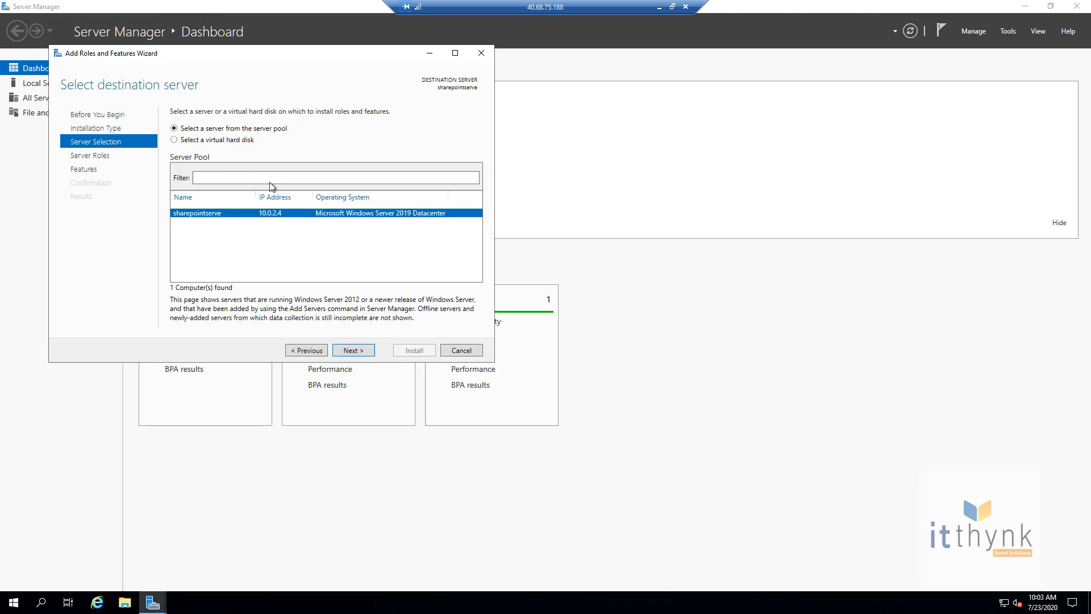
left_click(353, 350)
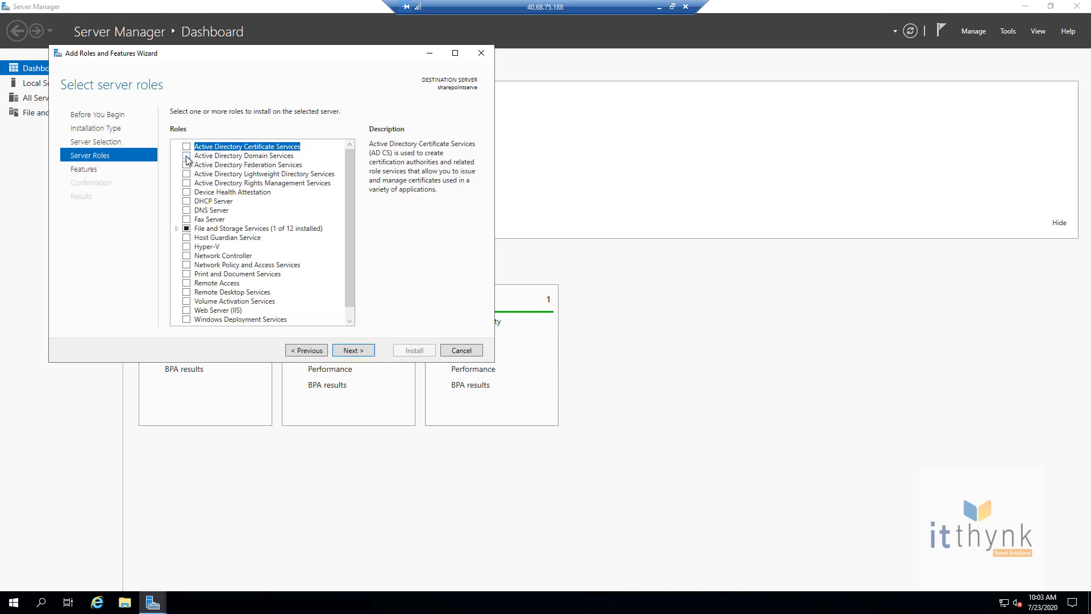
left_click(186, 157)
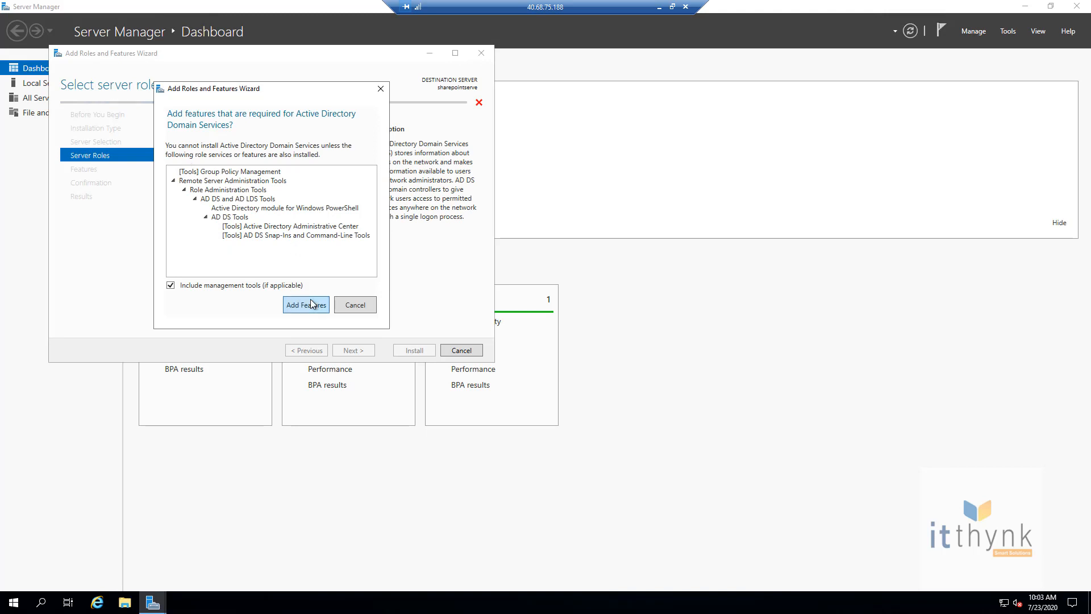
left_click(310, 303)
left_click(352, 351)
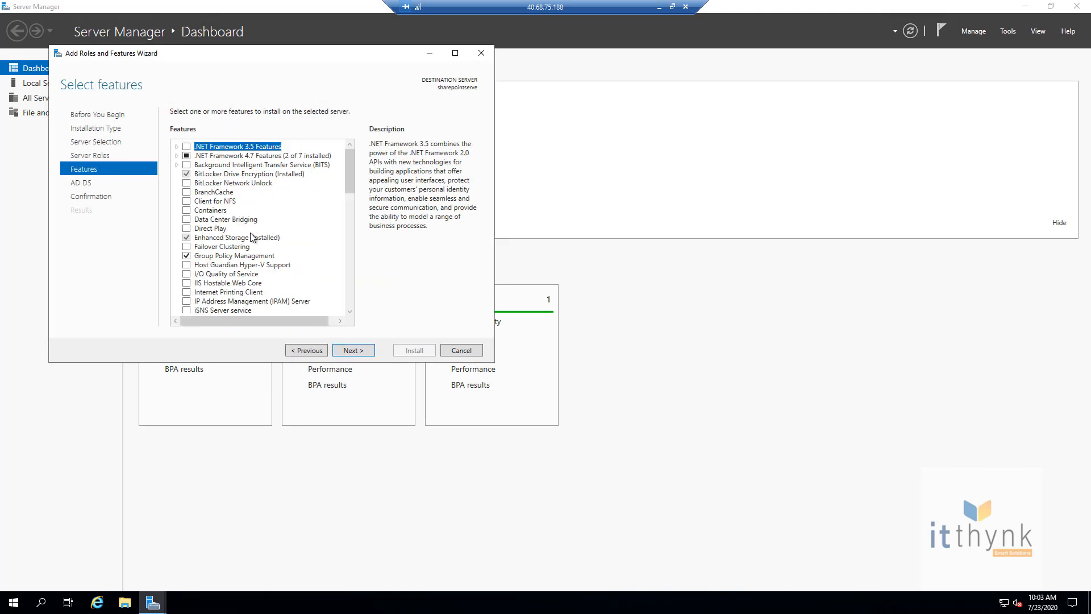
left_click(342, 352)
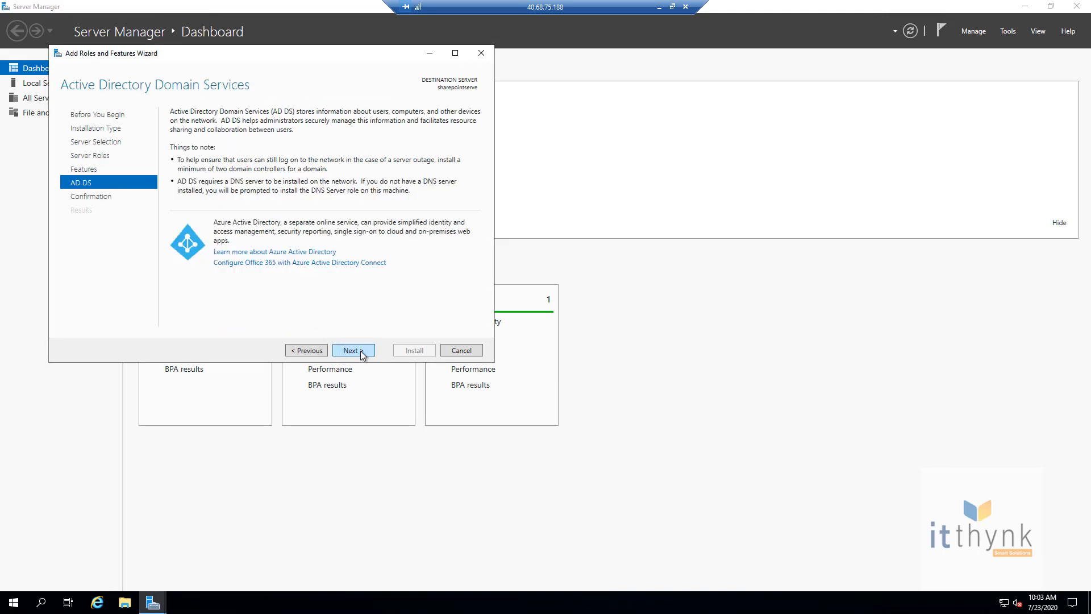
left_click(358, 352)
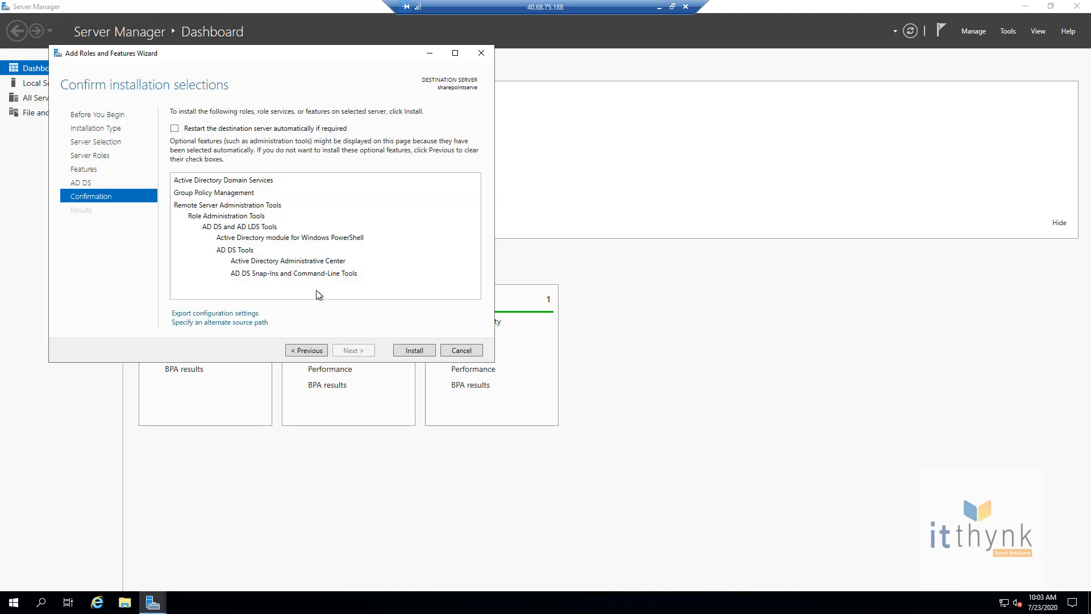
left_click(412, 352)
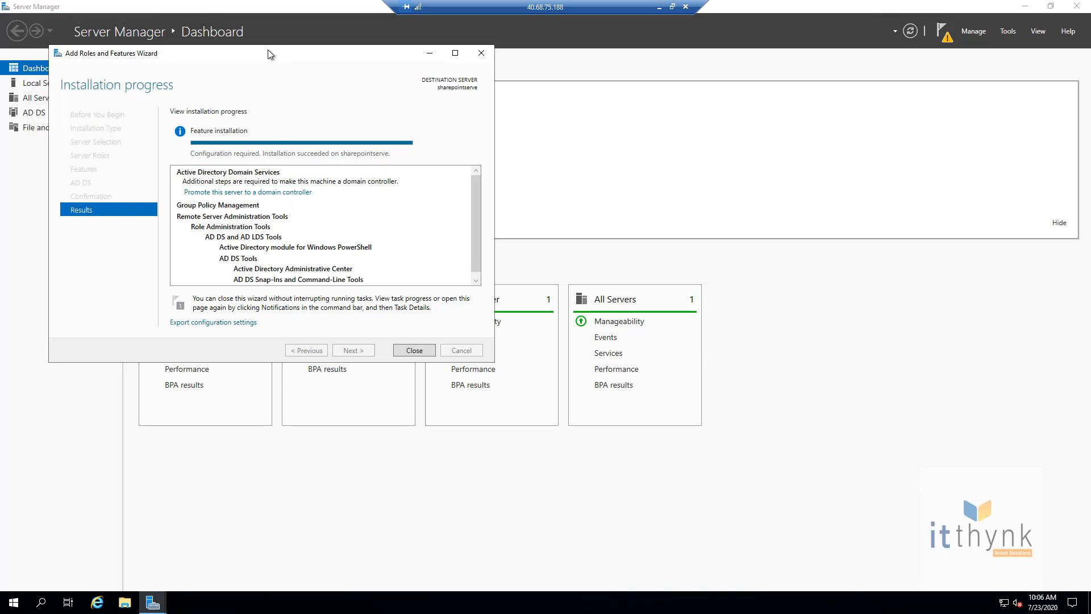
left_click_drag(293, 50, 467, 78)
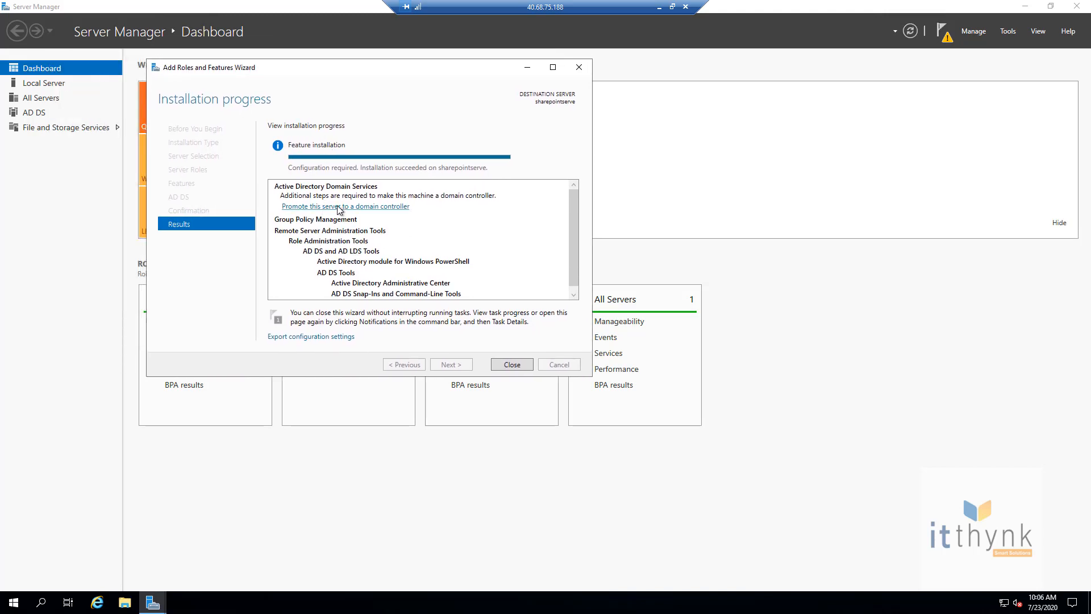
Step: Start domain controller promotion and add a new forest with root domain abc.com
left_click(339, 207)
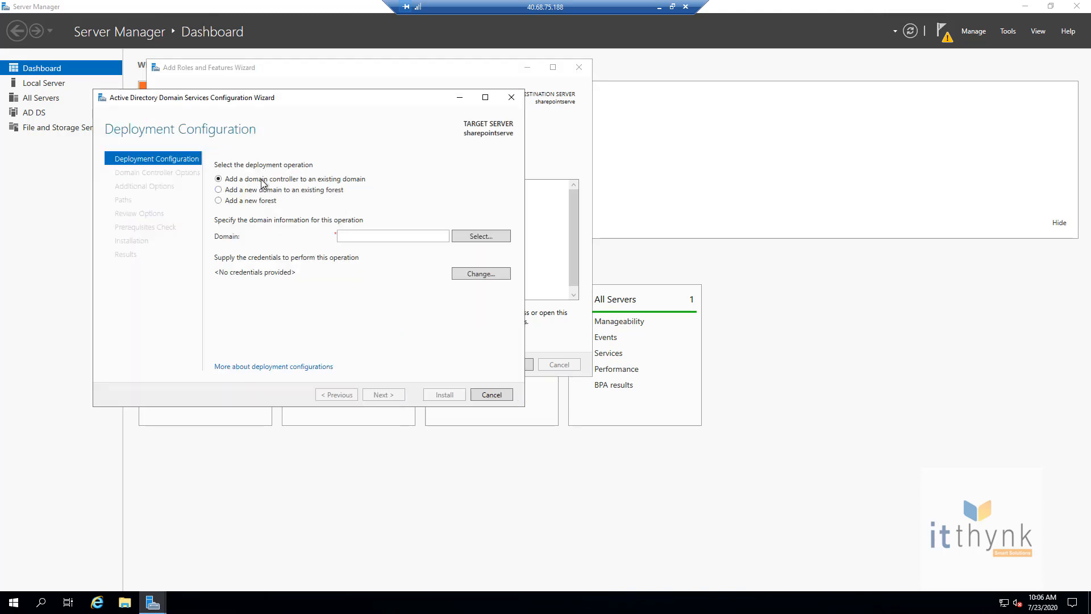
left_click(238, 202)
left_click(355, 235)
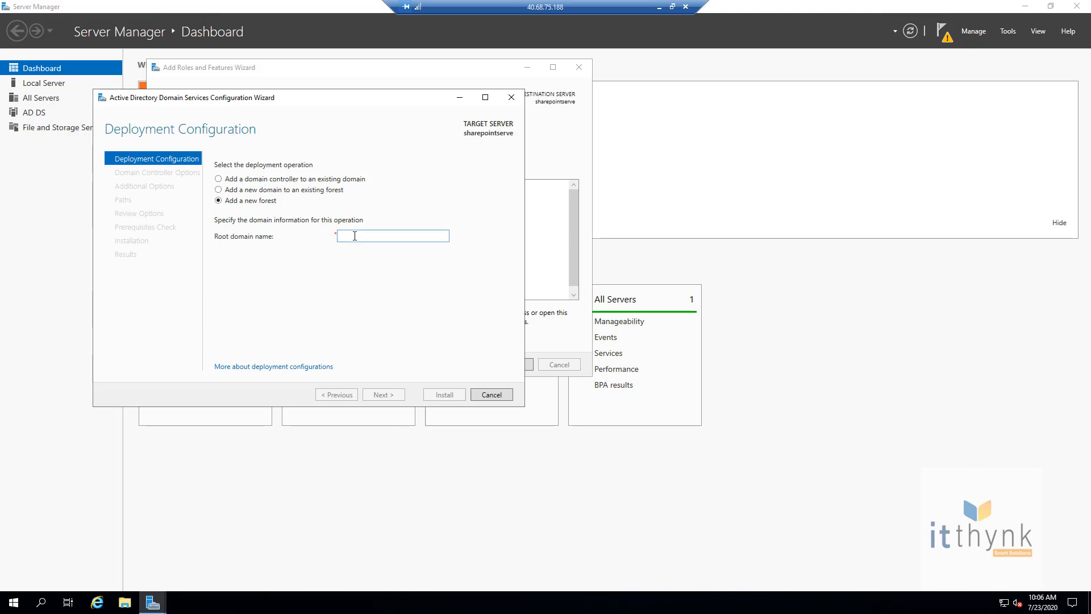
type("abc.com")
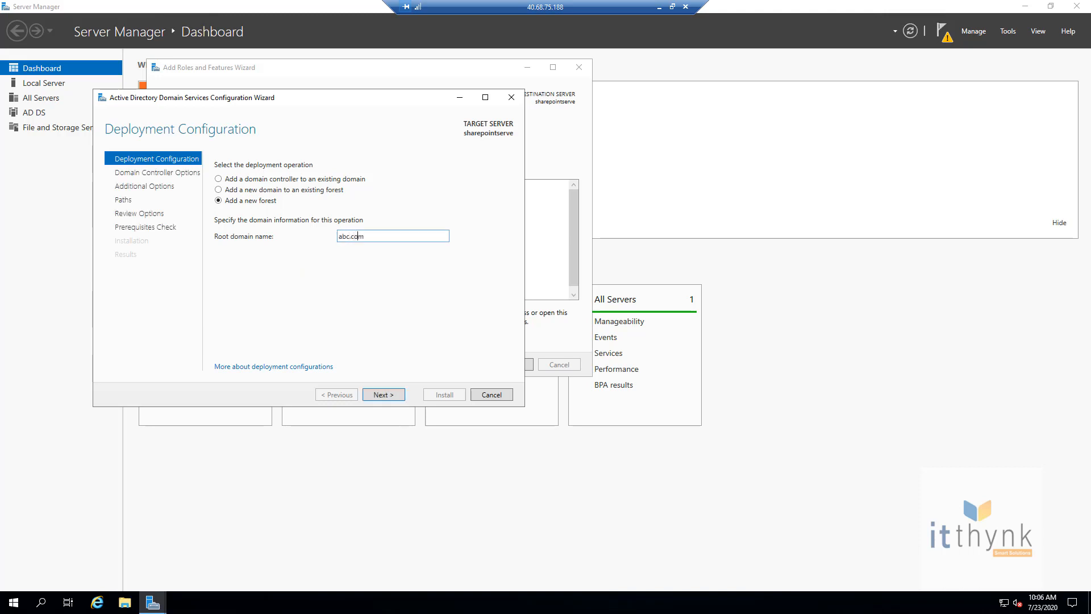
left_click(391, 393)
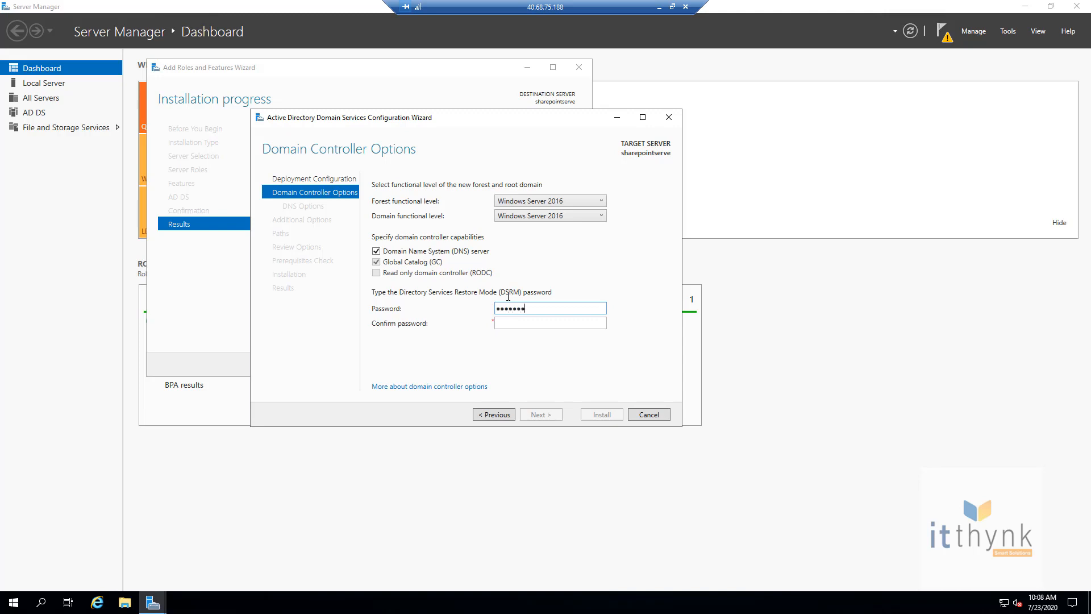
Step: Set the restore-mode password, keep NetBIOS name ABC, and accept default DNS and folder paths
key("Tab")
type("Password@1234")
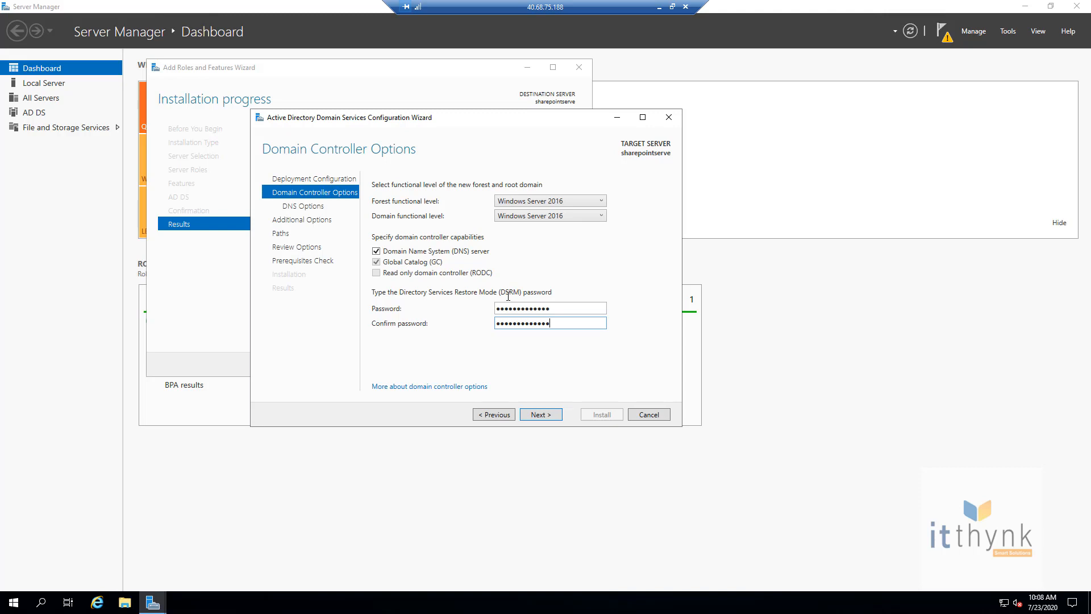
left_click(552, 415)
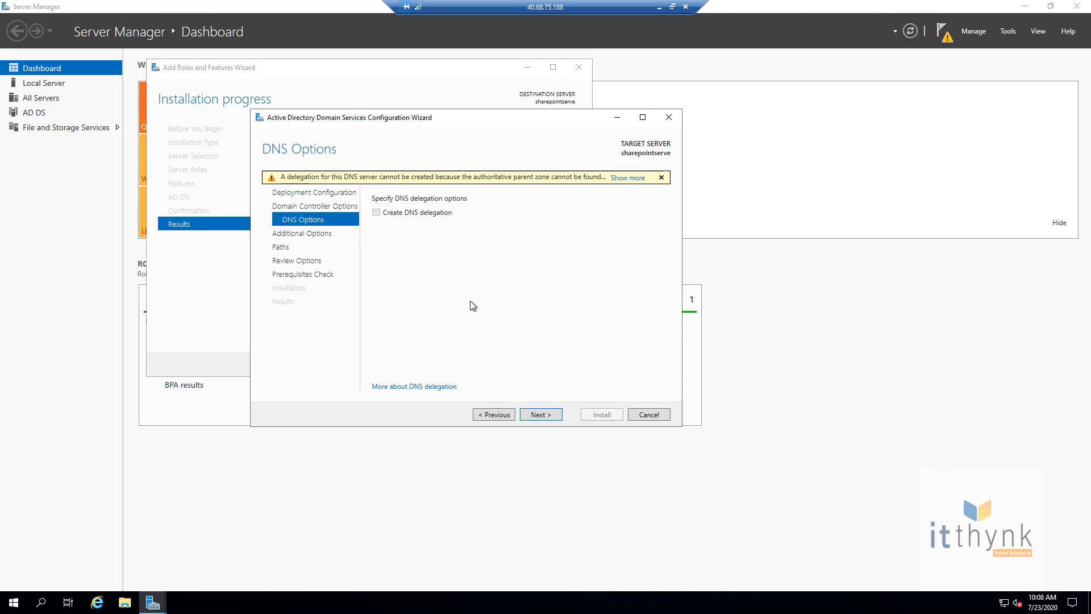
left_click(538, 414)
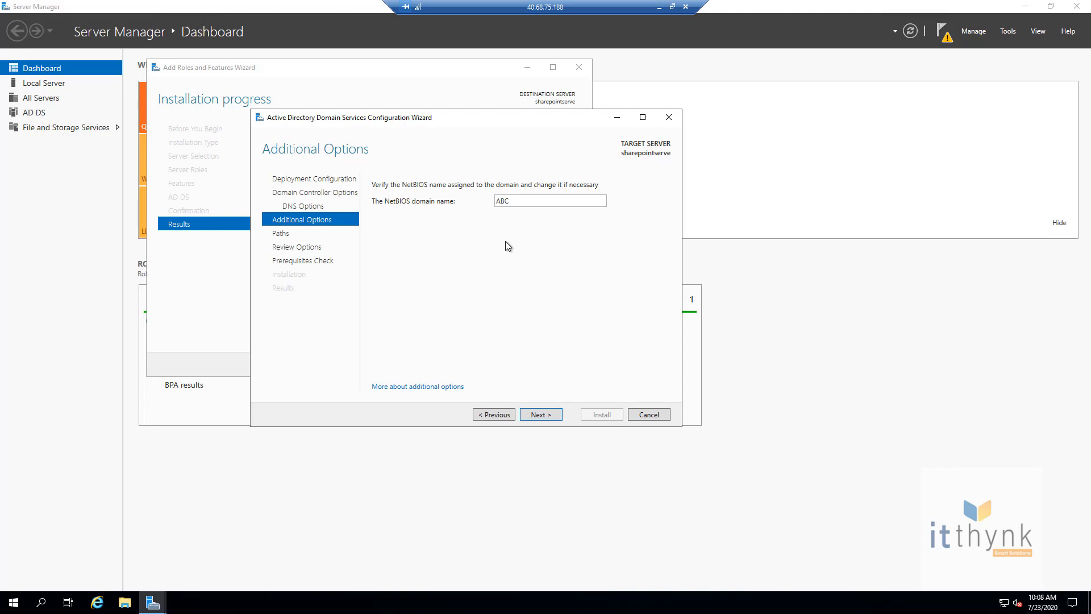
double_click(517, 201)
left_click(517, 201)
left_click(538, 415)
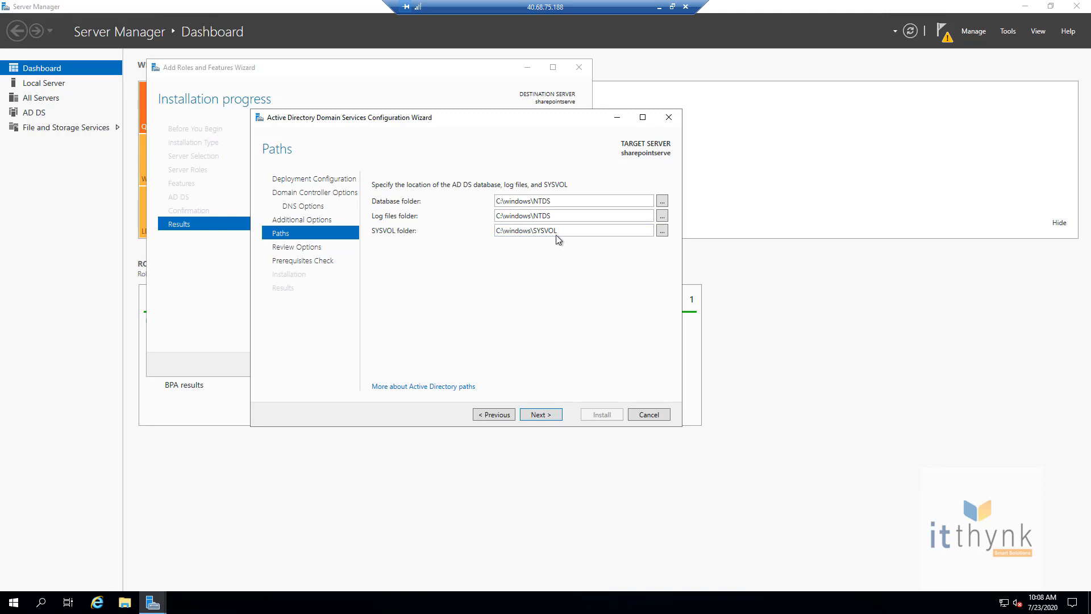
left_click(539, 416)
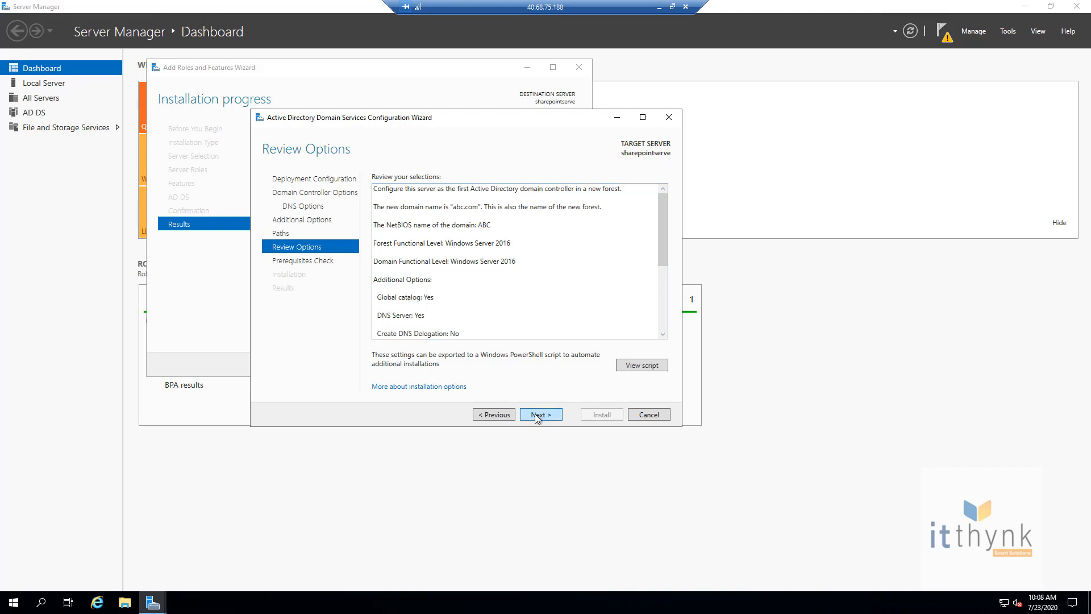
Step: Run the prerequisites check, review the passed results, and start the domain controller installation
left_click(534, 414)
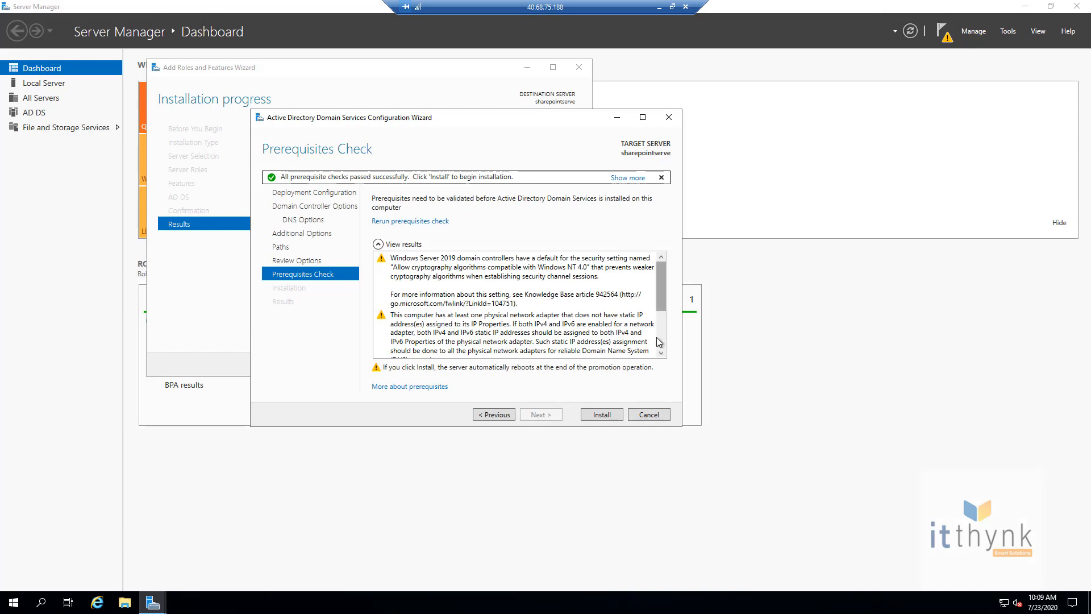
left_click_drag(661, 295, 663, 334)
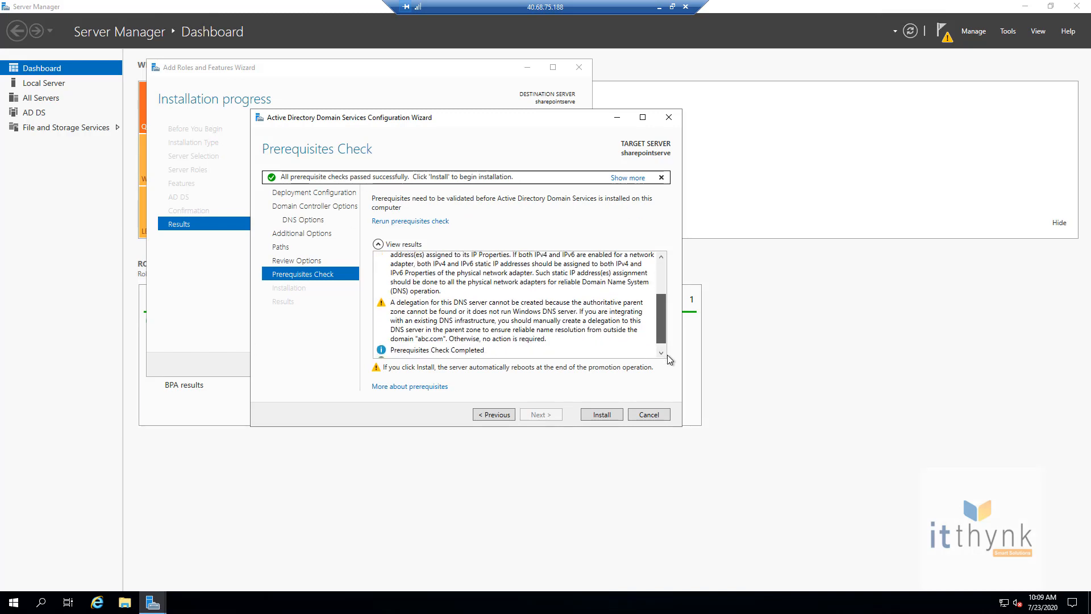
scroll(442, 350, "up", 3)
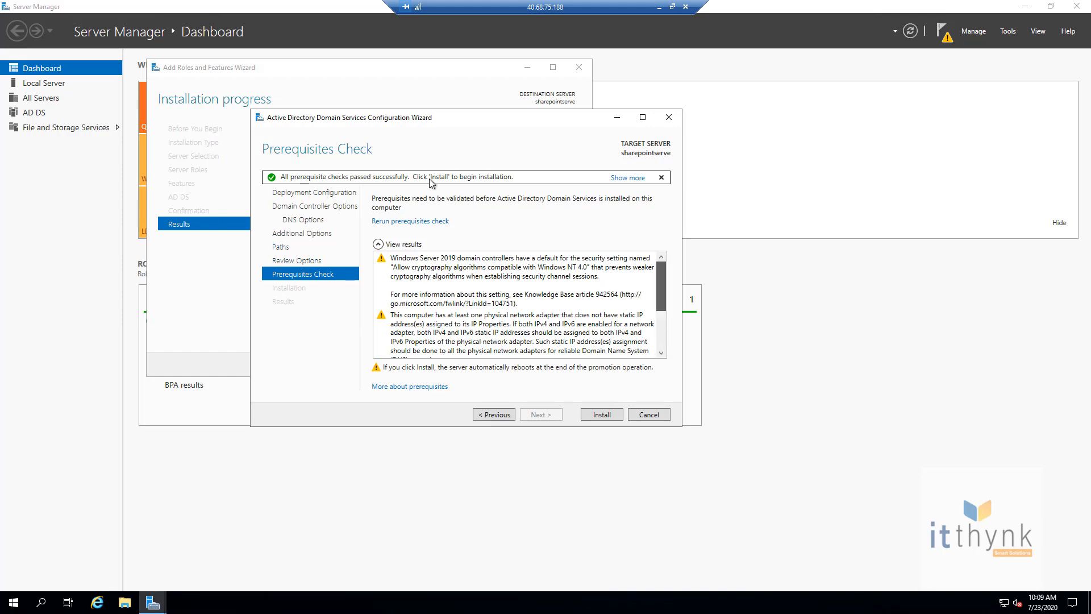
left_click(397, 179)
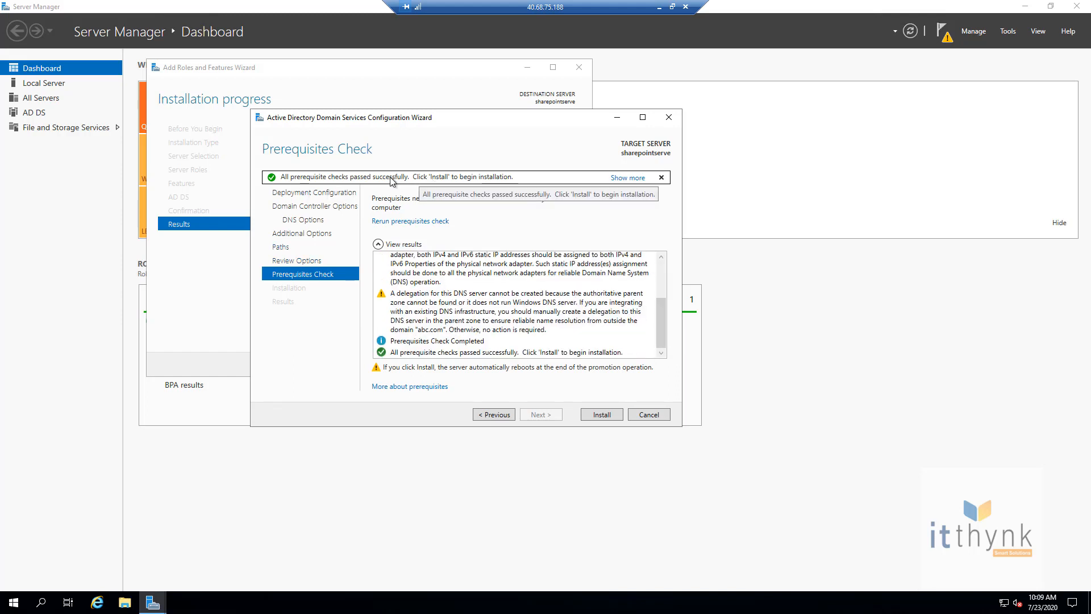
left_click(602, 415)
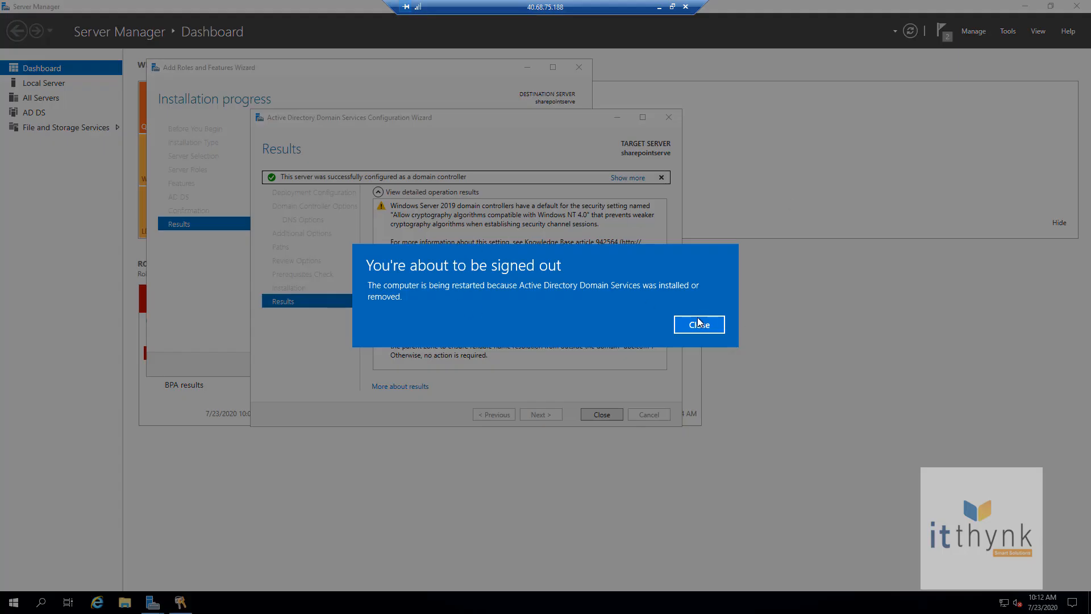
Step: Dismiss the sign-out notice so the server restarts after the AD DS installation
left_click(699, 323)
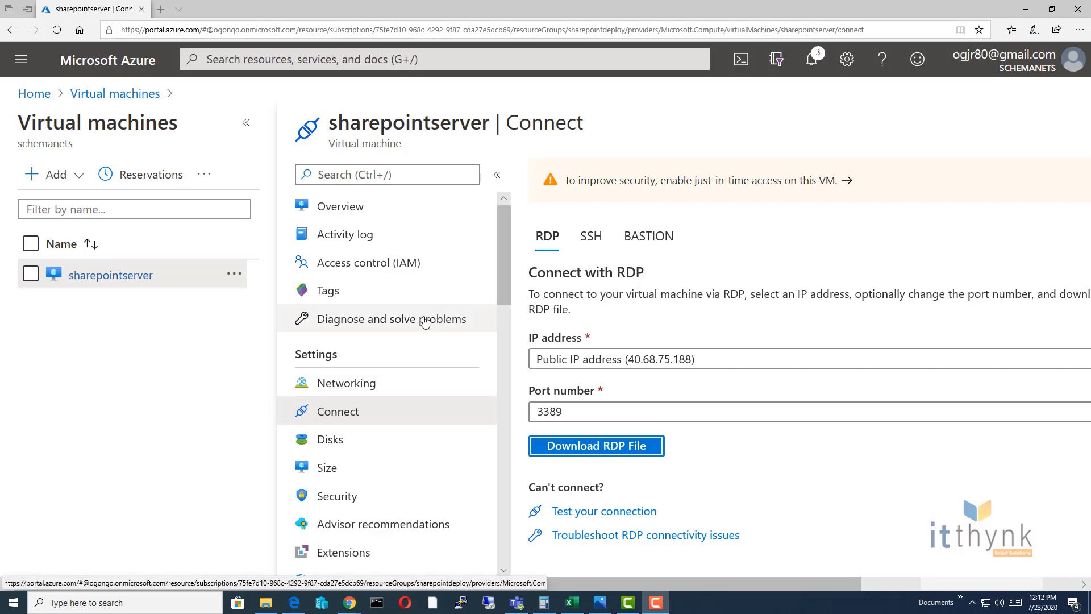
Step: Launch sharepointserver.rdp from the Downloads folder in File Explorer
left_click(246, 126)
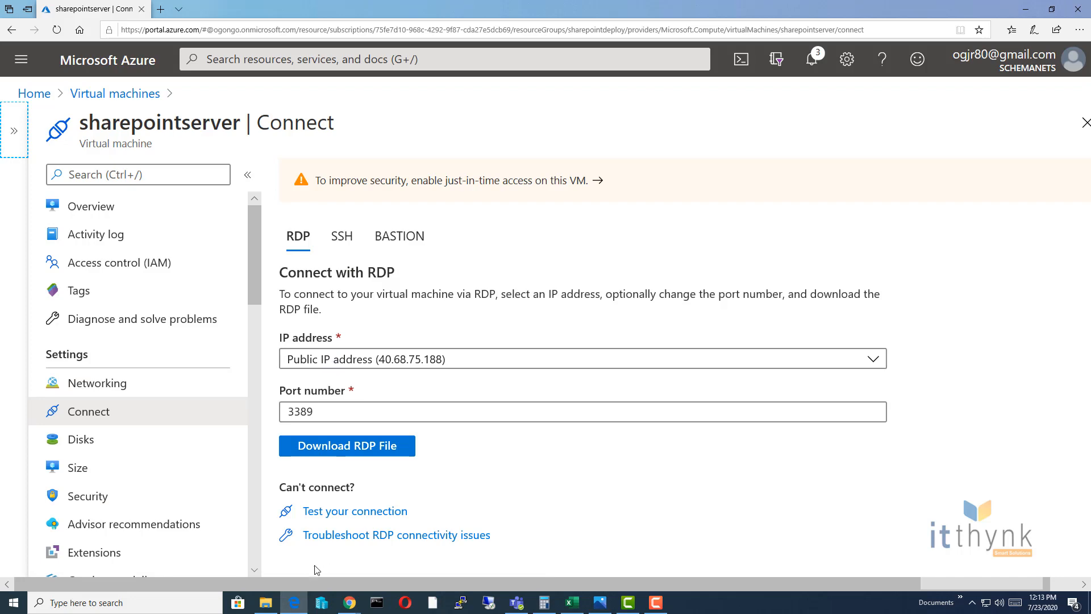
left_click(266, 603)
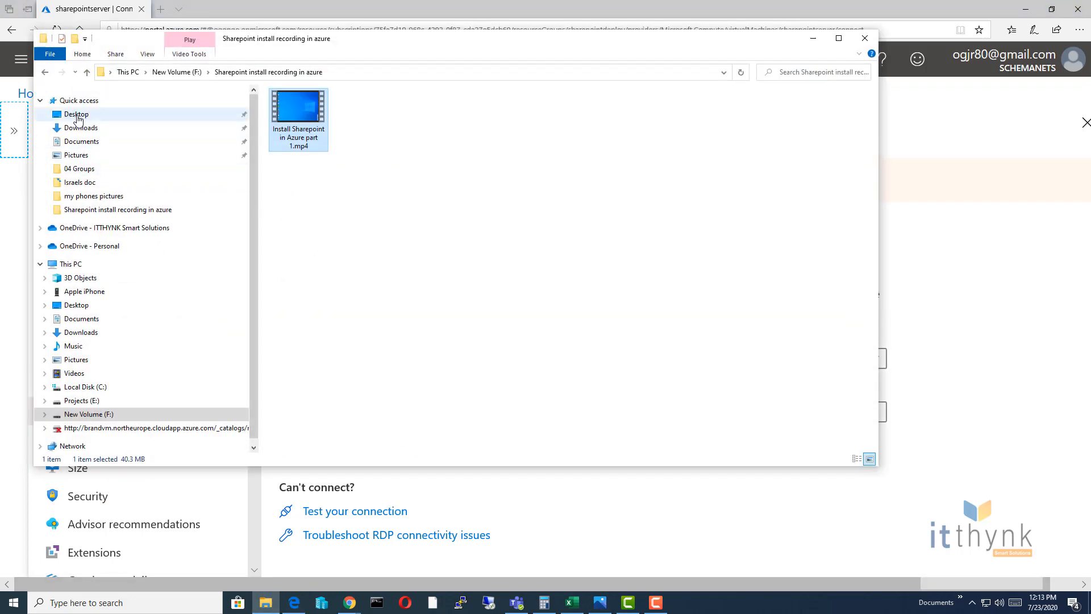
left_click(88, 129)
left_click(373, 125)
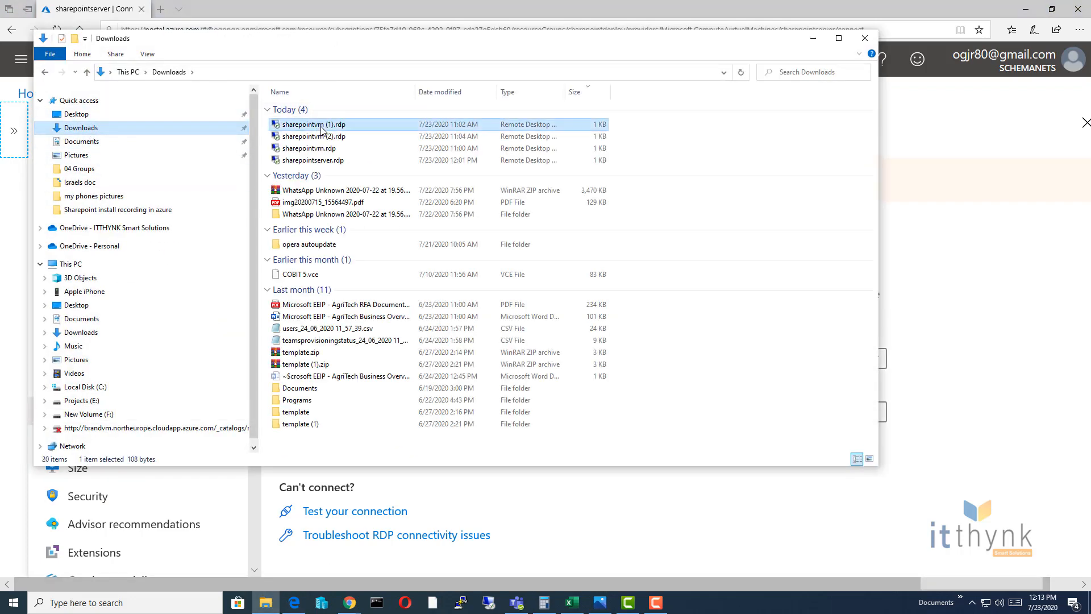
left_click(324, 161)
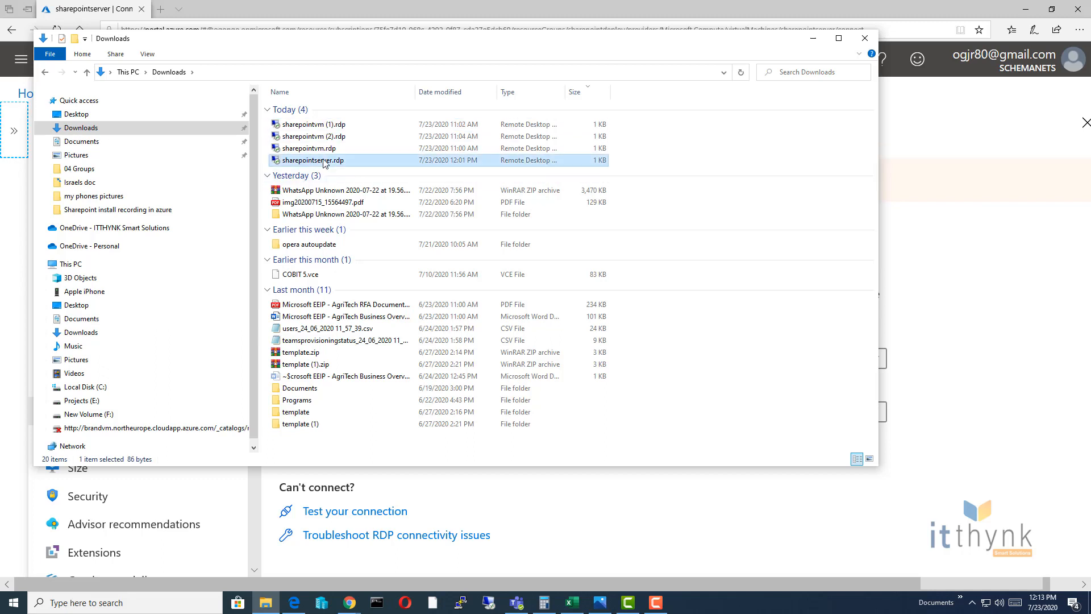
double_click(324, 160)
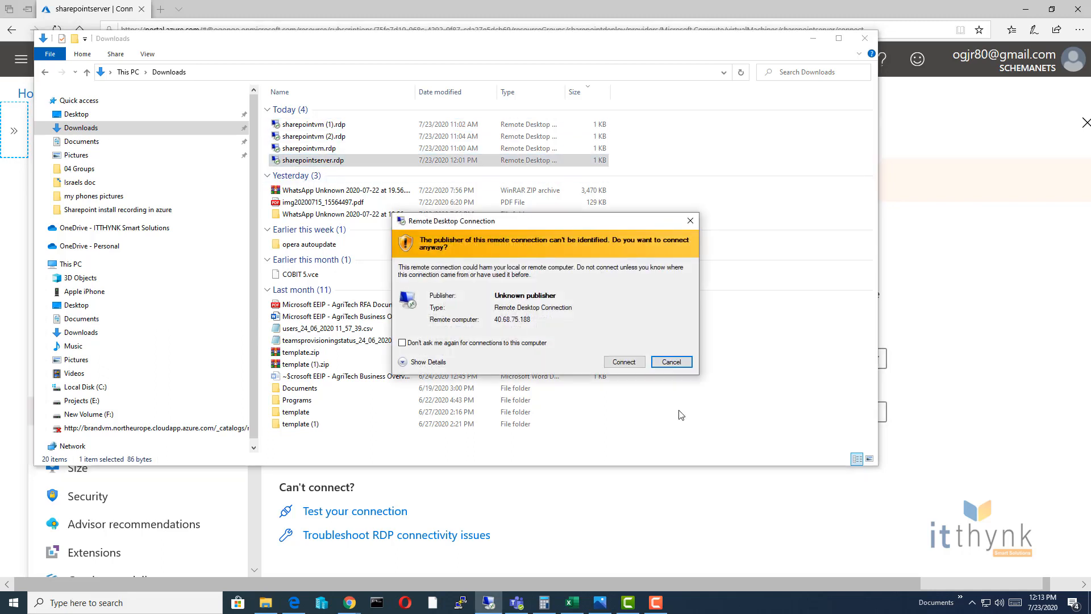
Step: Accept the publisher warning and choose to sign in with a different account
left_click(623, 362)
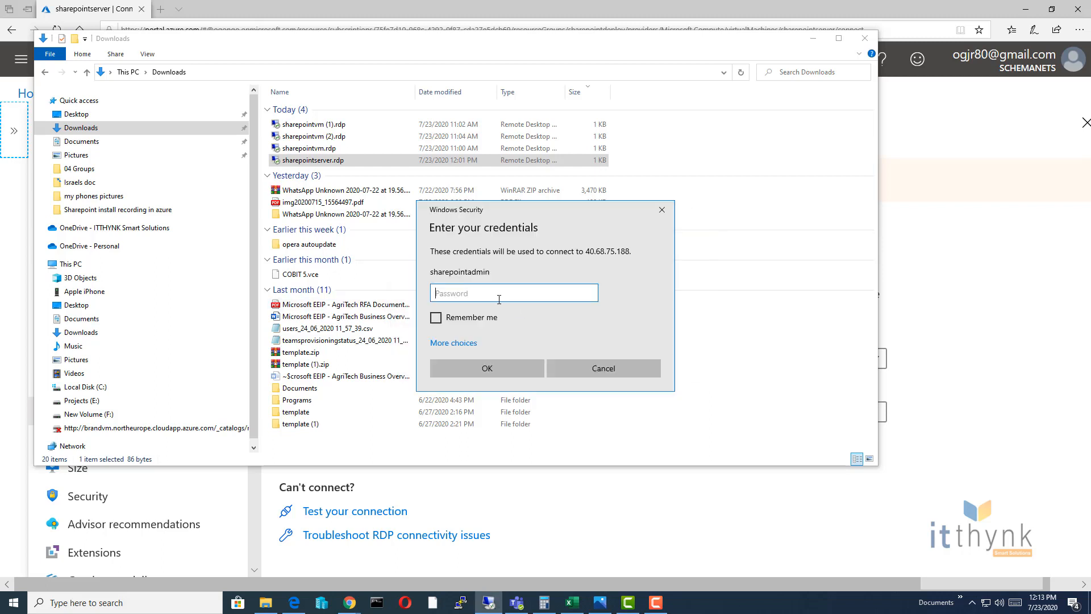
left_click(813, 39)
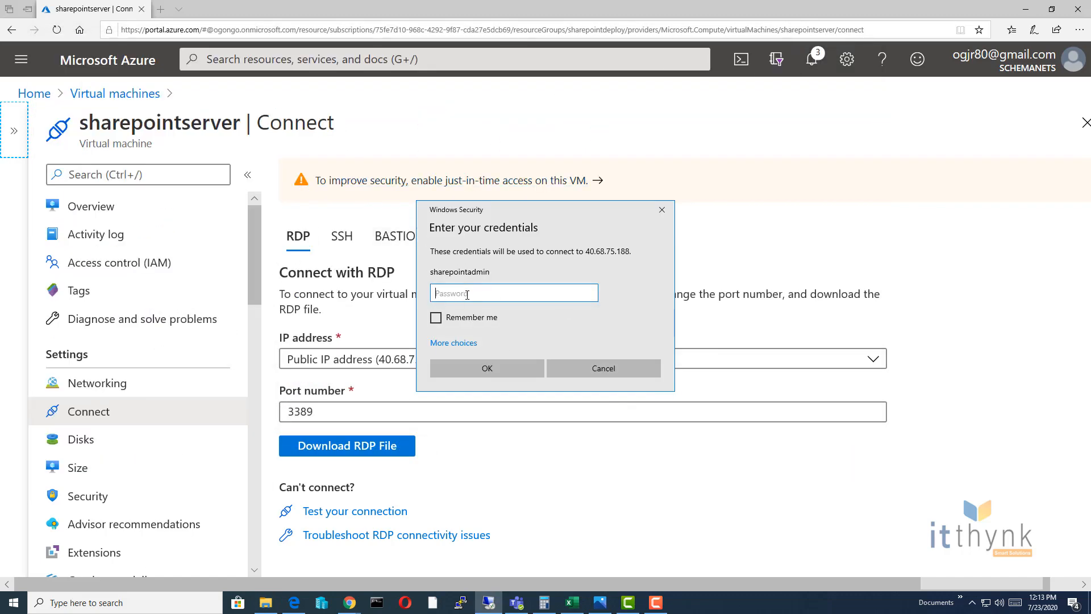
left_click(442, 343)
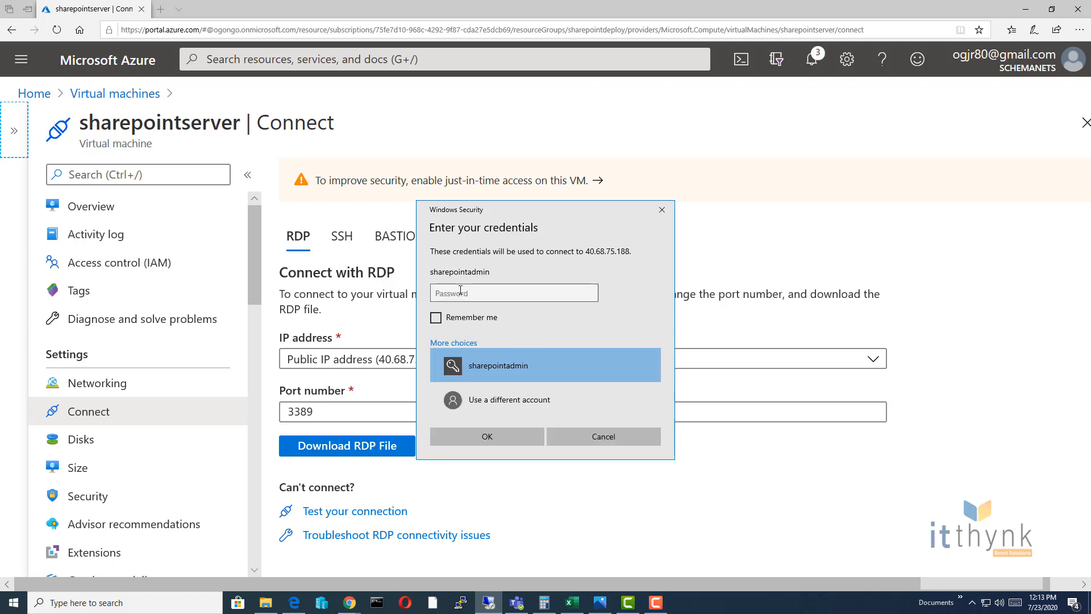
left_click(477, 401)
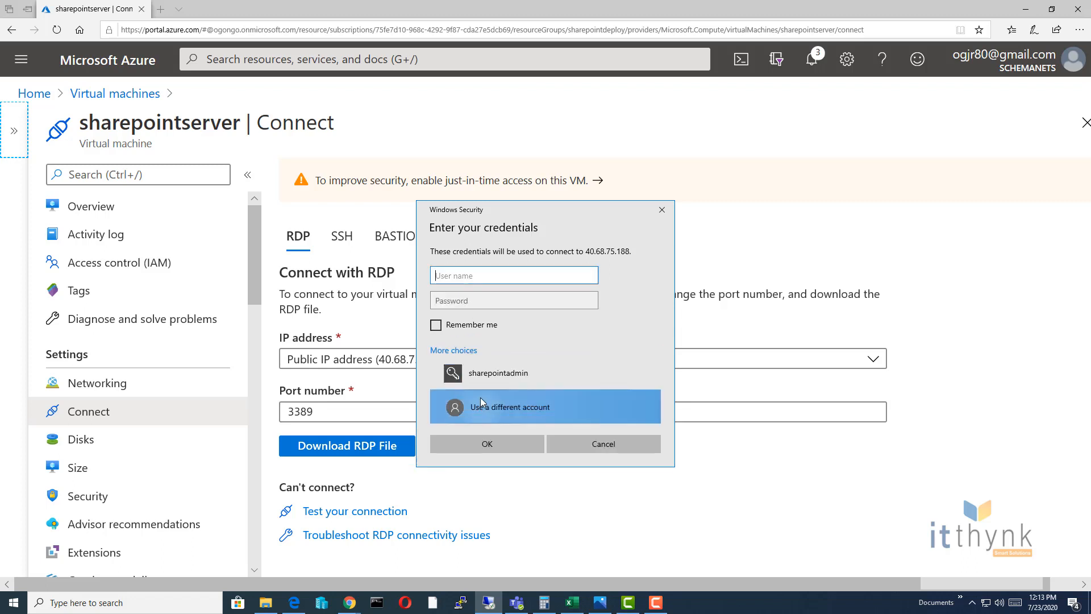
Step: Enter the abc domain admin user name and password, re-entering the password after a failed logon
type("abc")
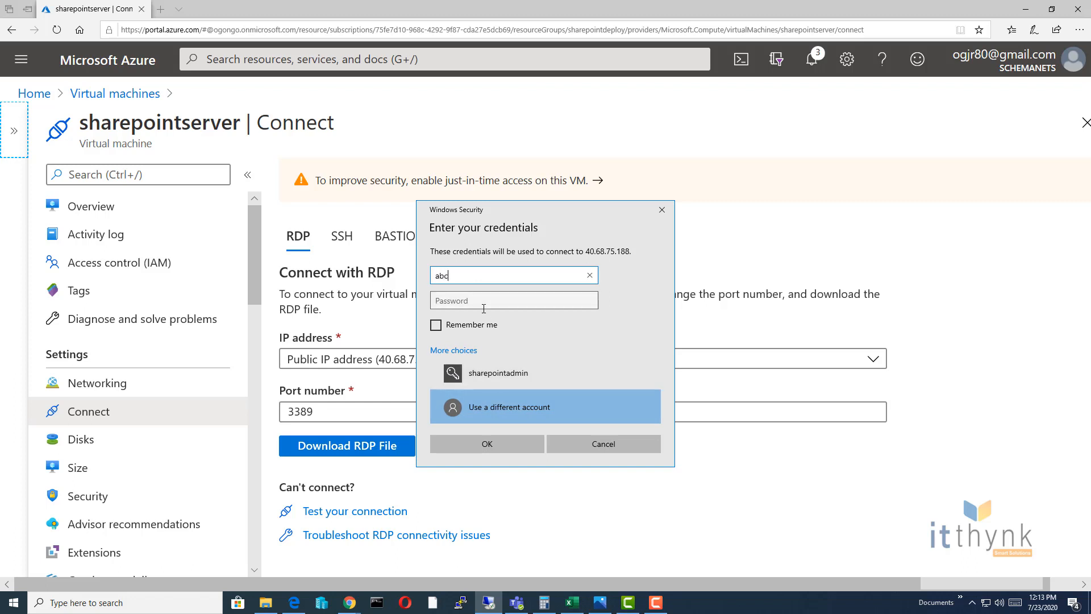
type("\\sharepointadmin")
key("Tab")
type("p")
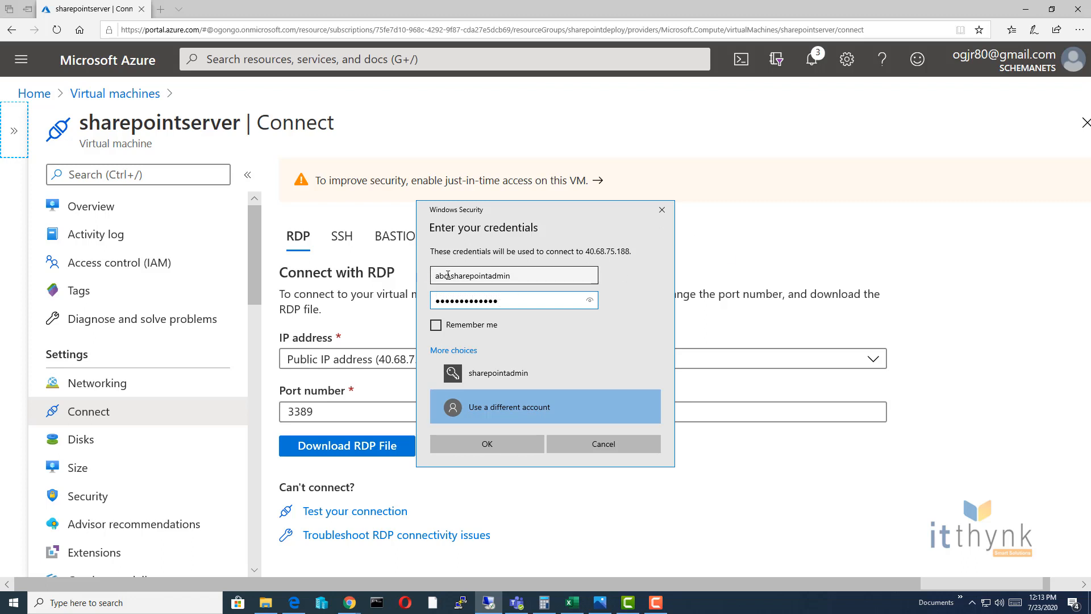
left_click(488, 443)
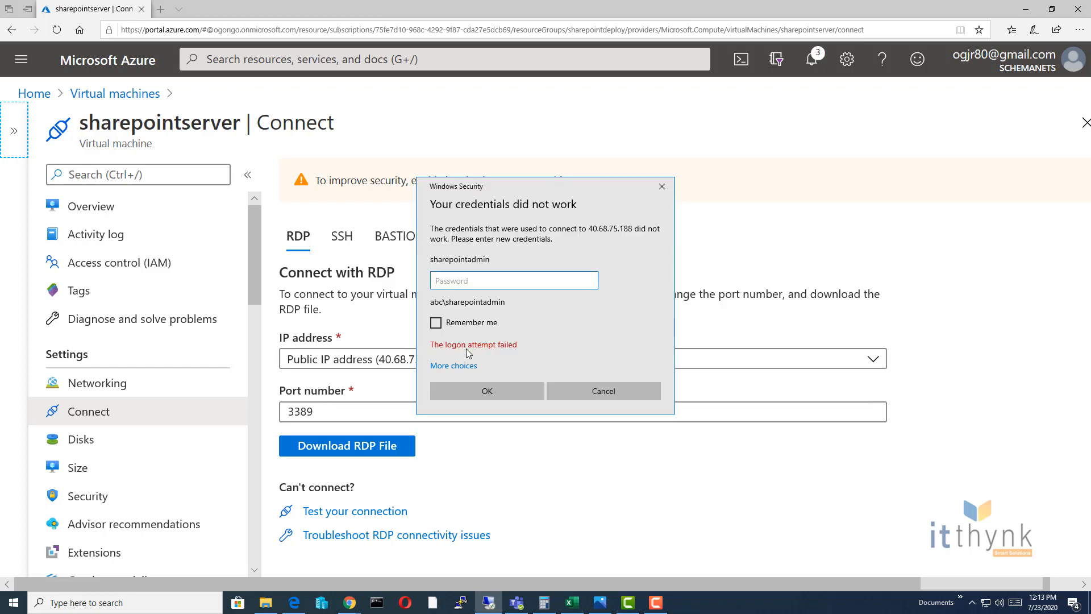
type("P")
key("Return")
type("*******")
left_click(506, 389)
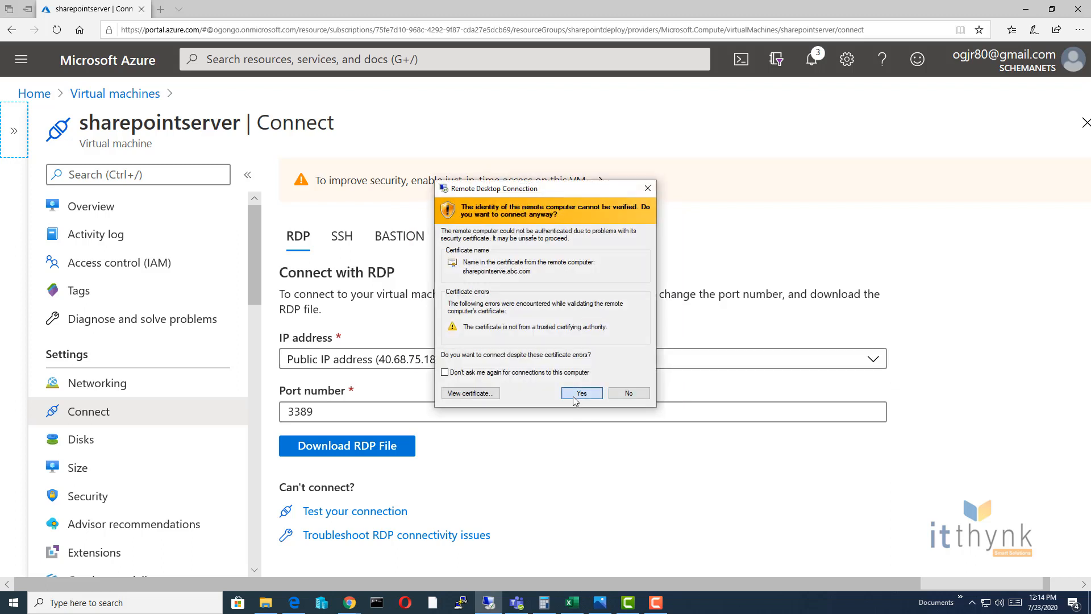
Step: Accept the certificate warning for sharepointserve.abc.com to connect to 40.68.75.188
left_click(616, 392)
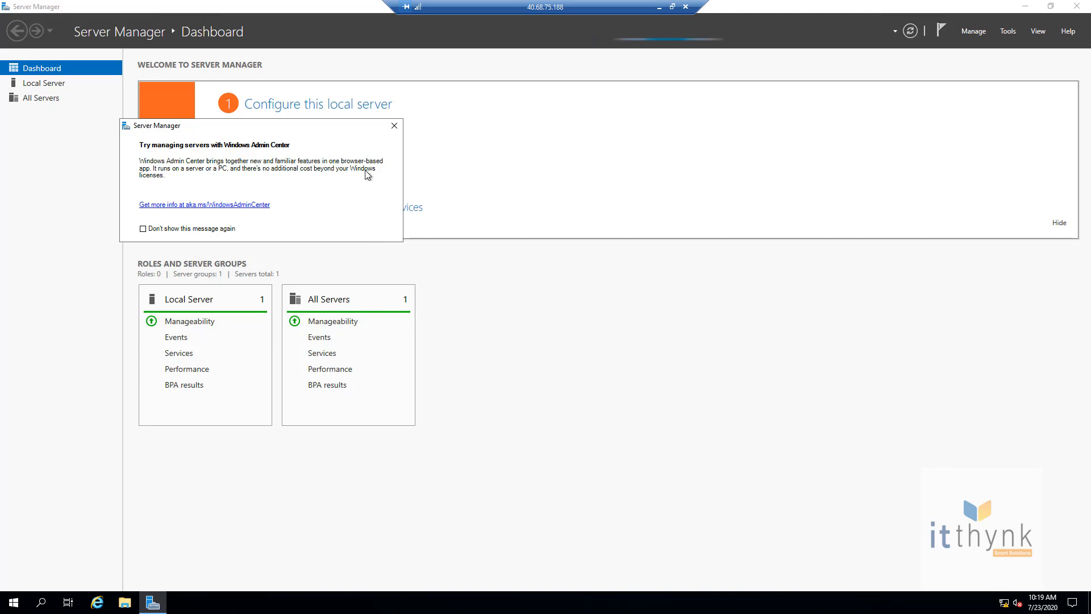
Step: Dismiss the Windows Admin Center notice and open Active Directory Users and Computers with abc.com expanded
left_click(395, 127)
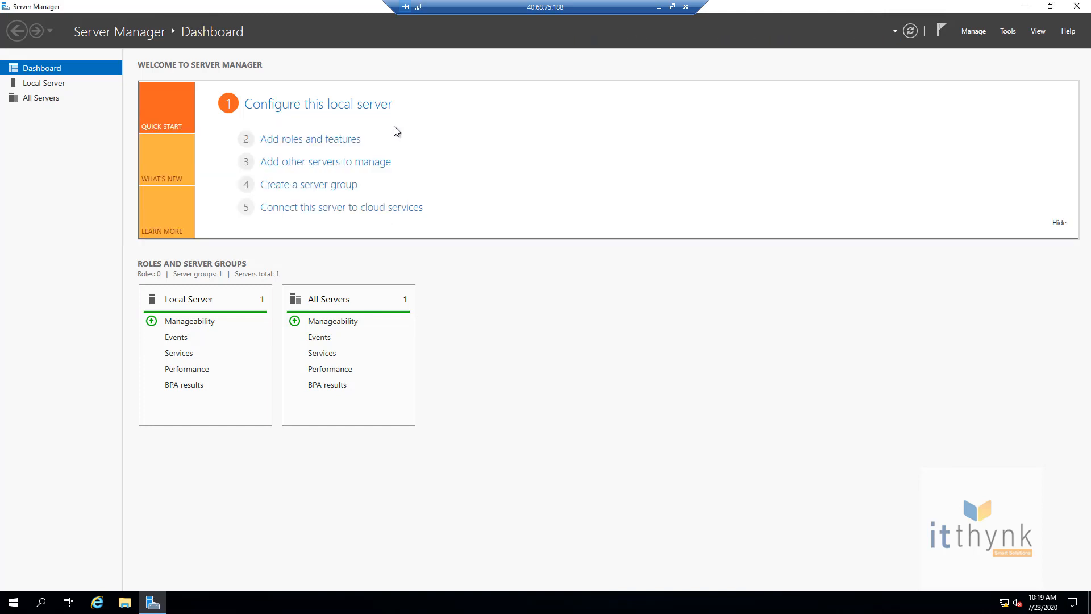
left_click(1008, 31)
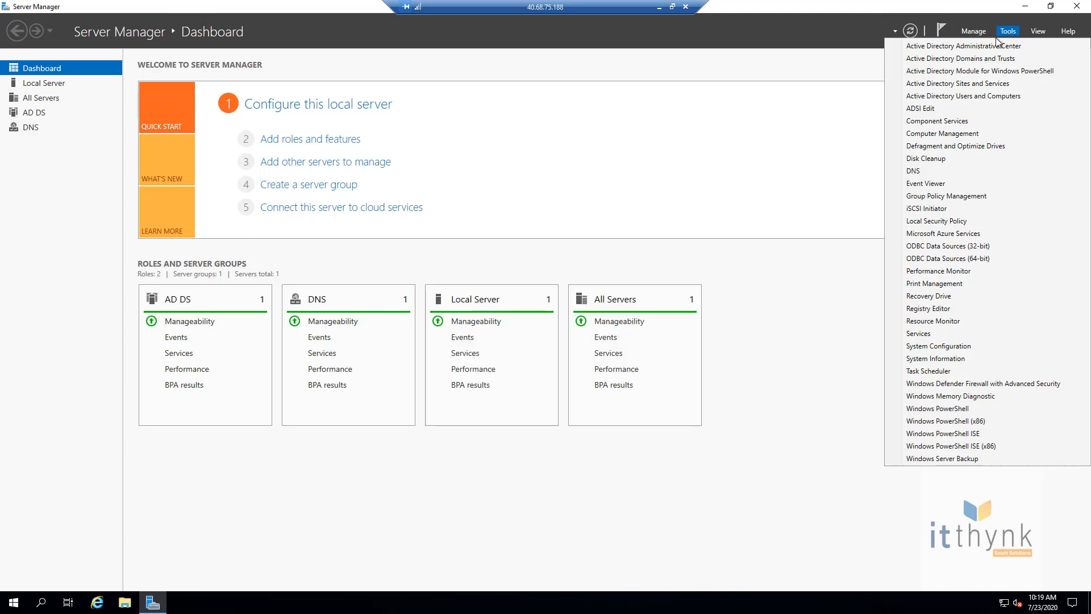
left_click(991, 96)
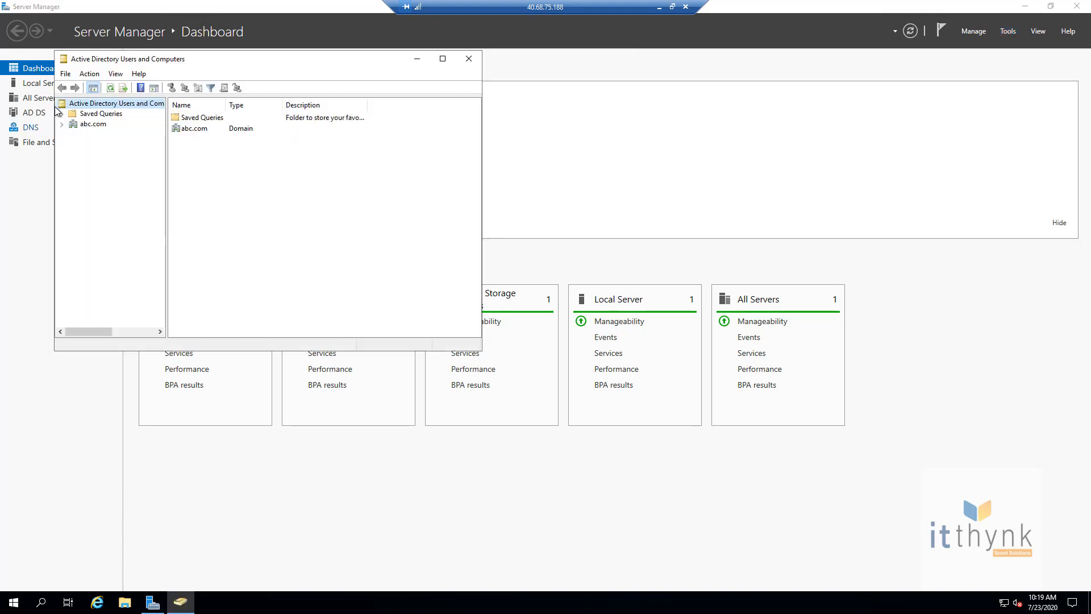
left_click(62, 124)
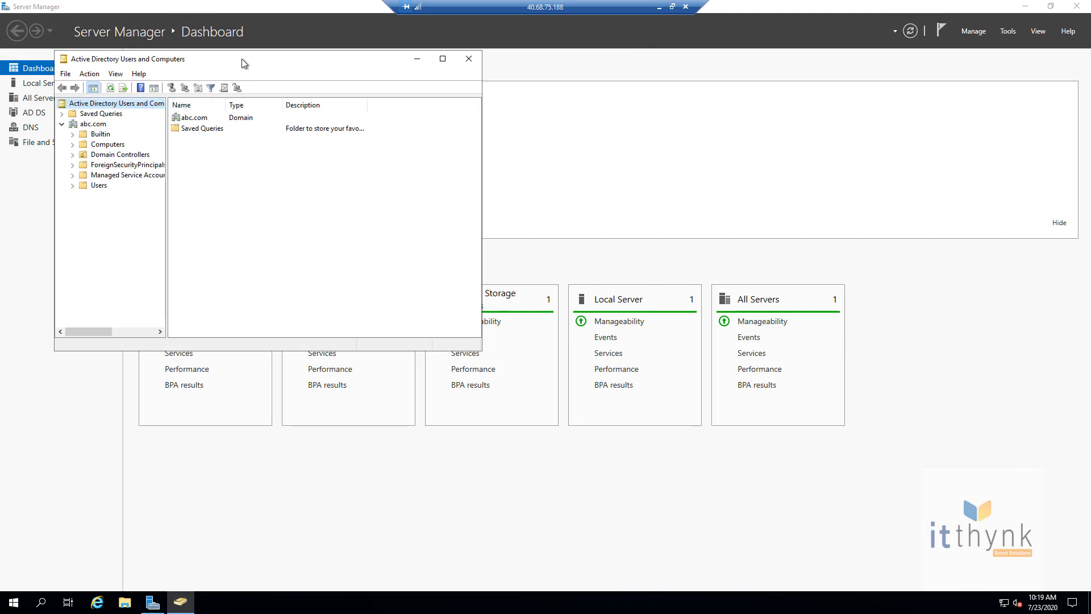
left_click_drag(241, 60, 395, 83)
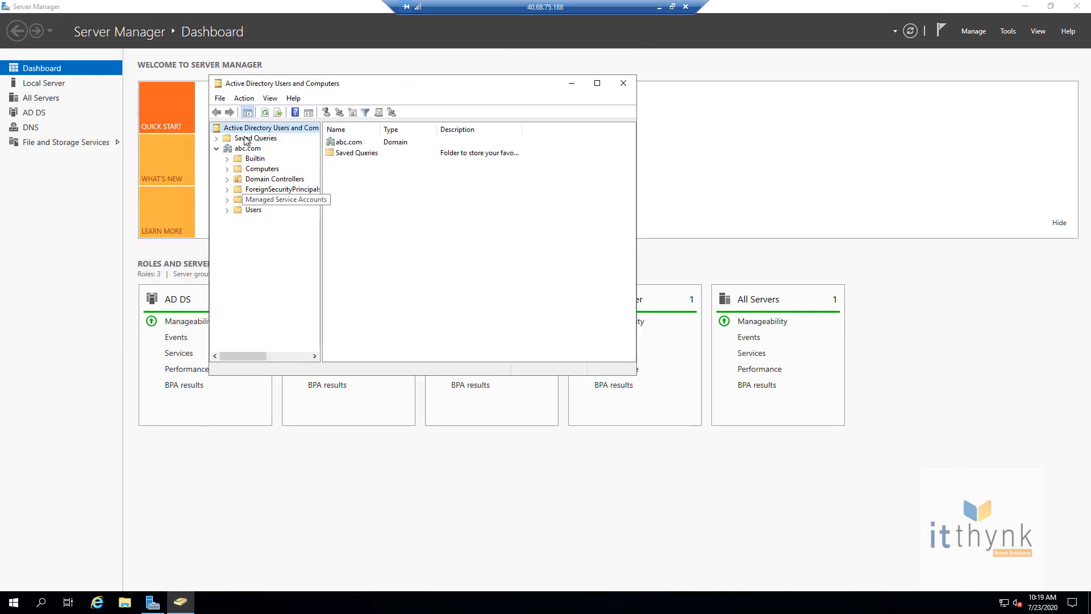
right_click(248, 149)
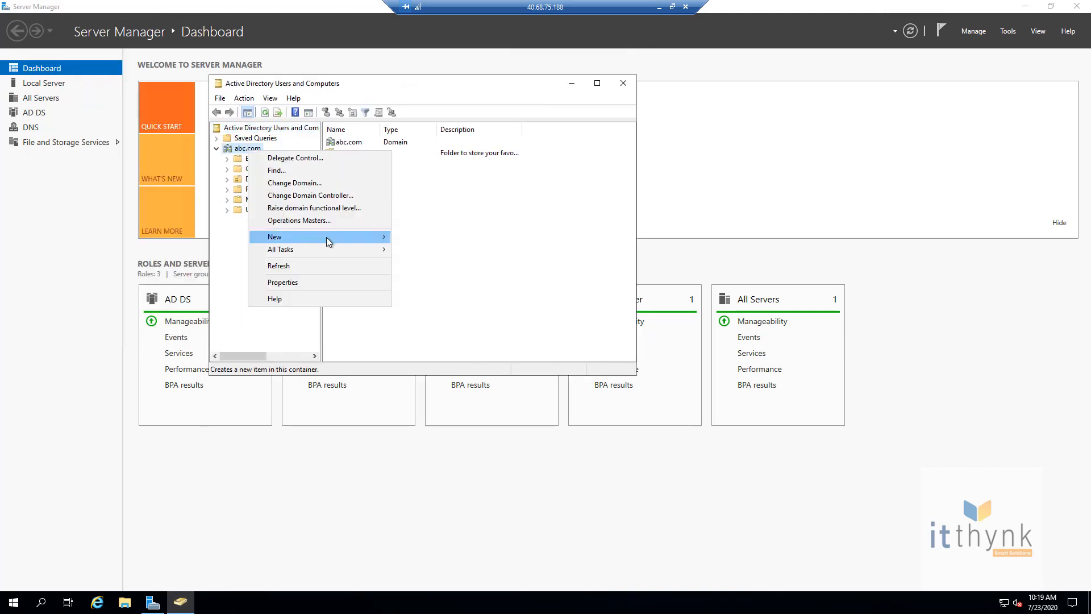
mouse_move(329, 241)
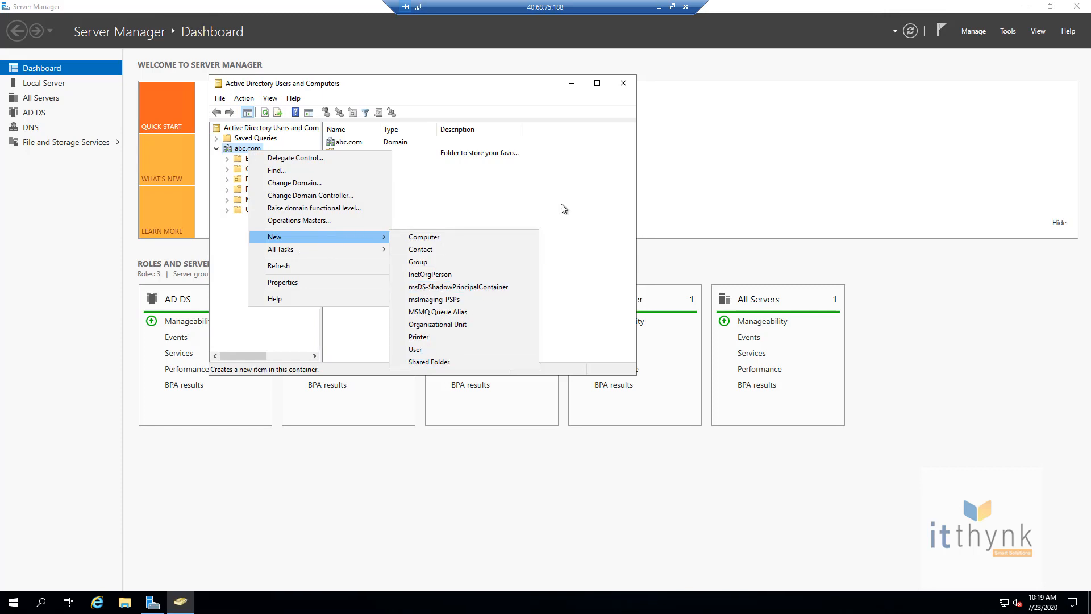
left_click(561, 181)
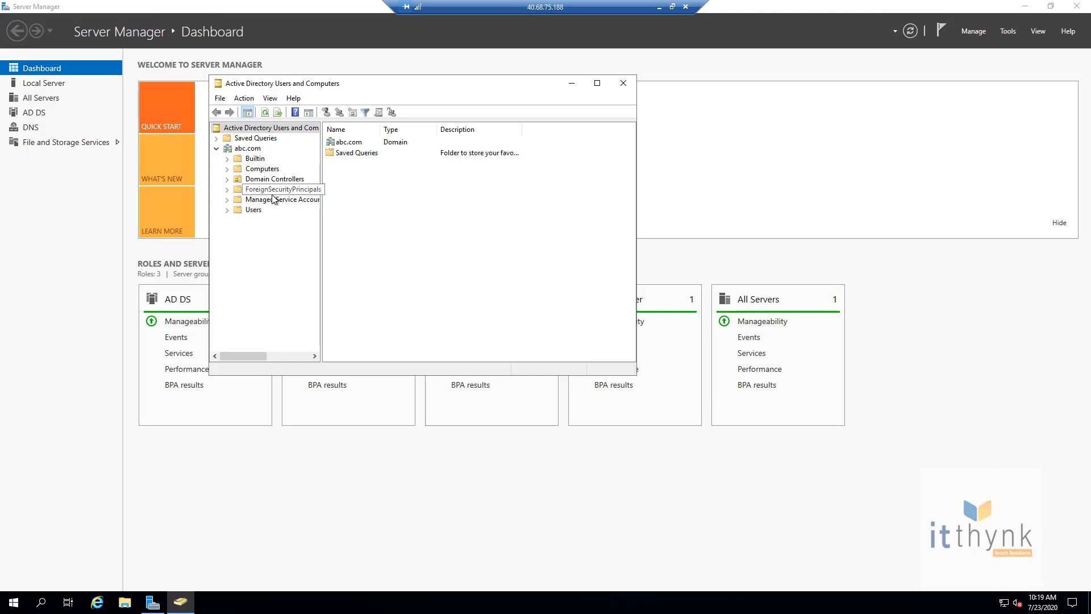
Step: Browse the abc.com Users container, then begin a new organizational unit under abc.com
left_click(255, 210)
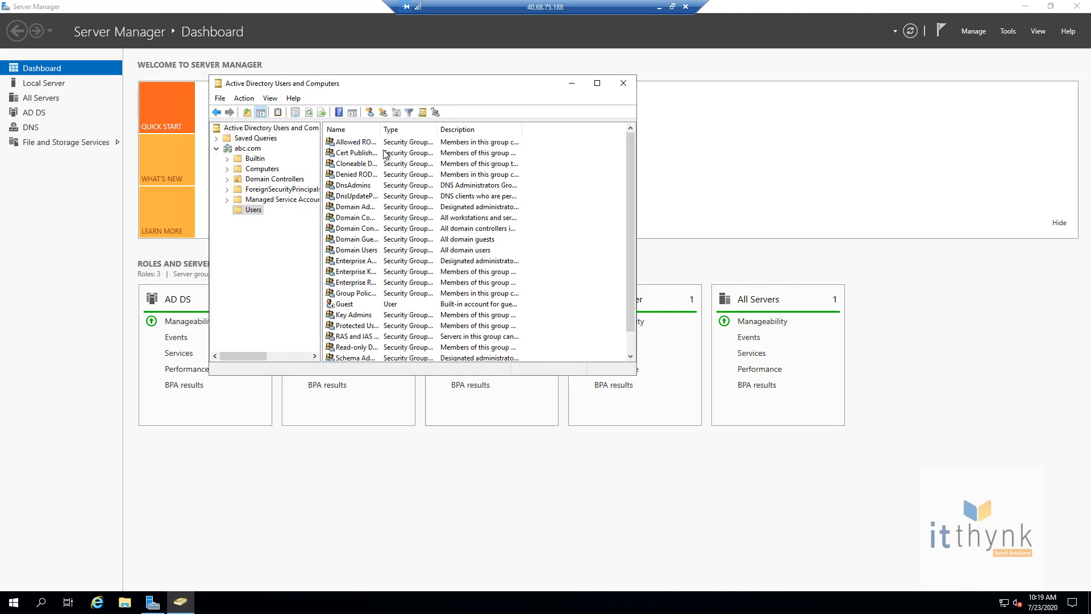
left_click_drag(380, 129, 442, 134)
scroll(412, 358, "down", 1)
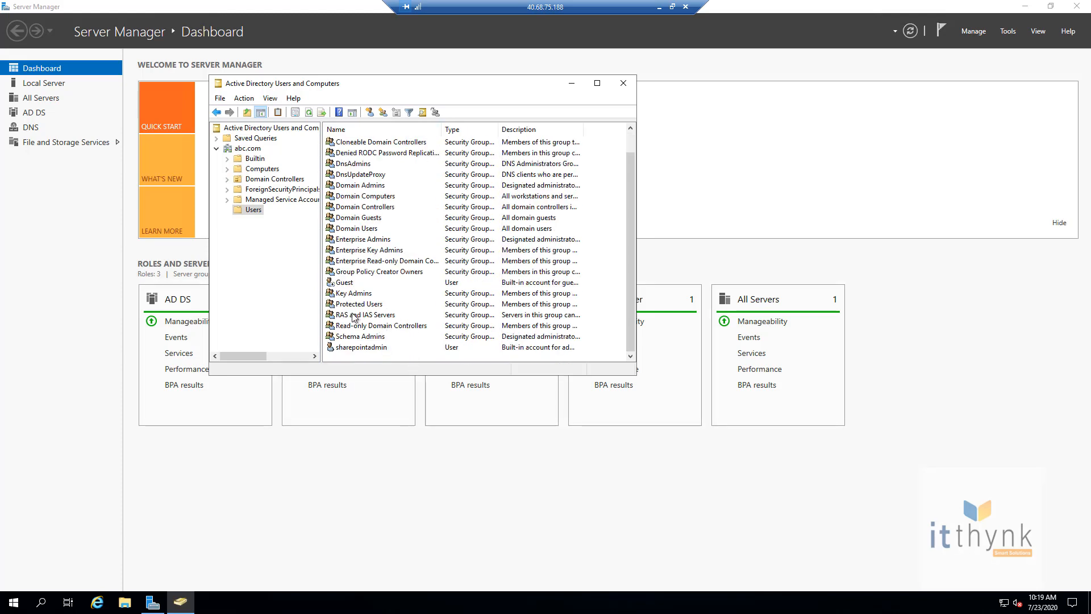
left_click(412, 348)
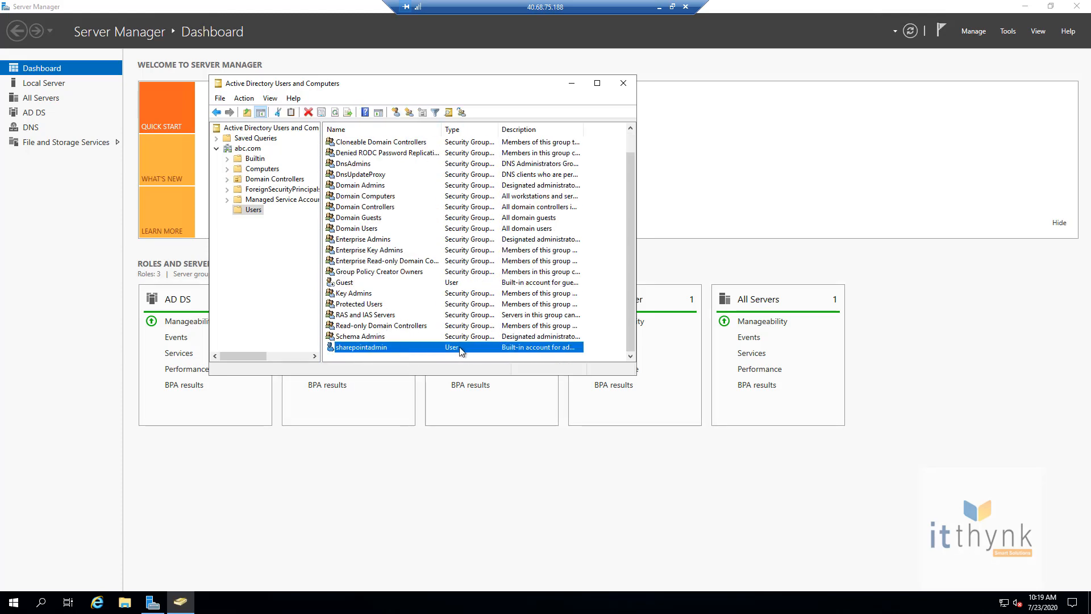
right_click(247, 149)
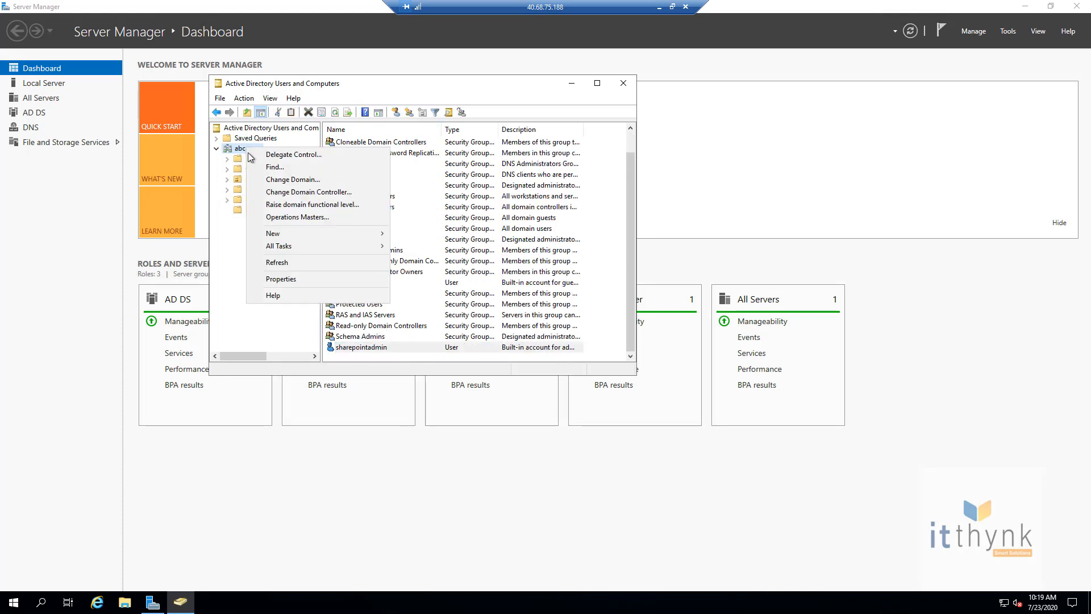
mouse_move(332, 233)
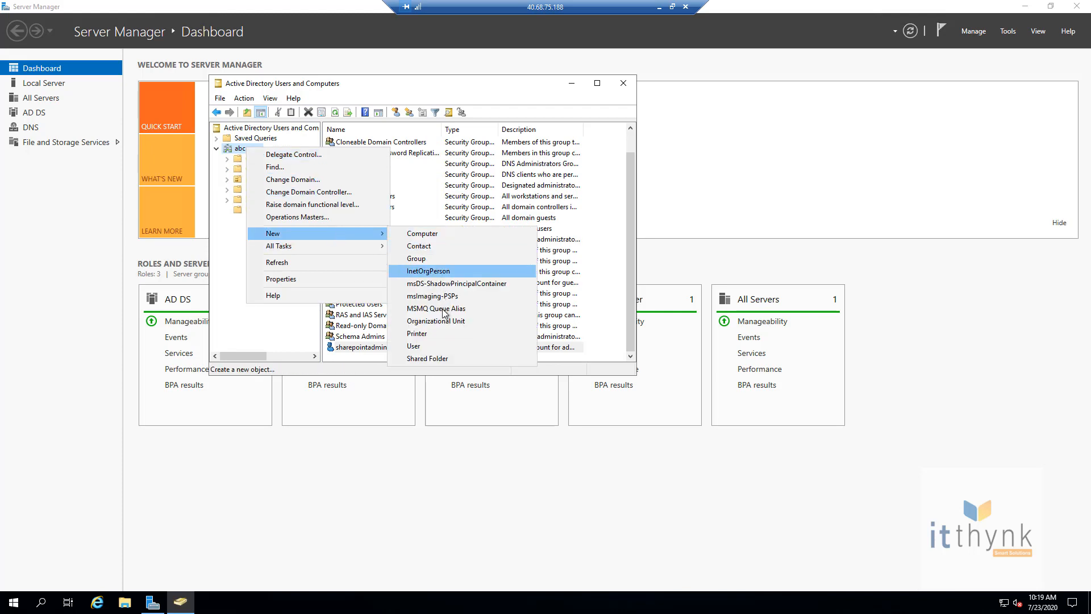
left_click(439, 321)
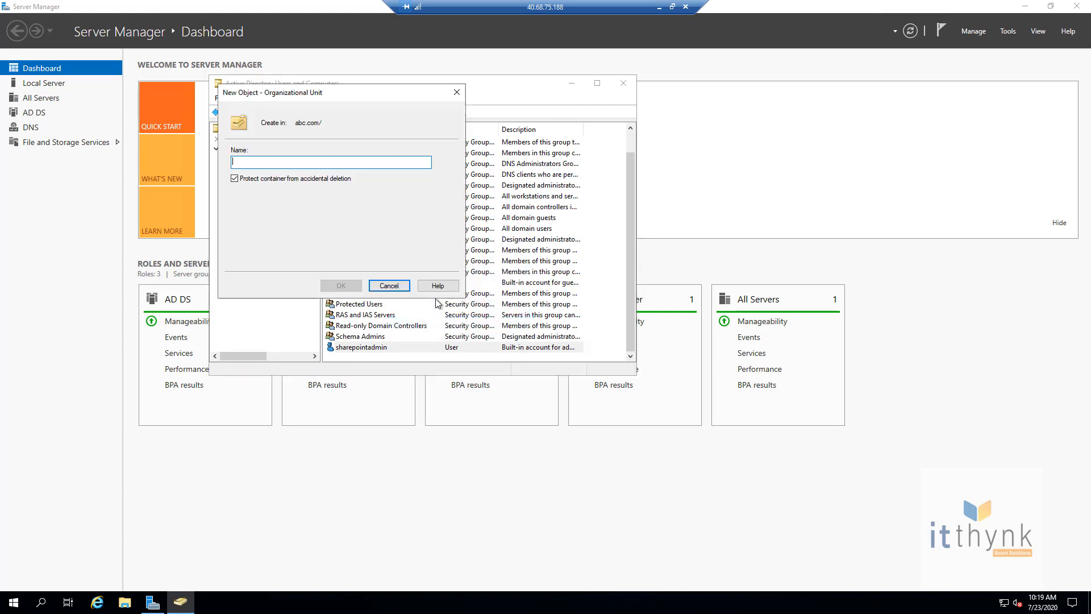
Step: Create the Services Accounts OU, with a SQL Server OU nested inside it
type("Service")
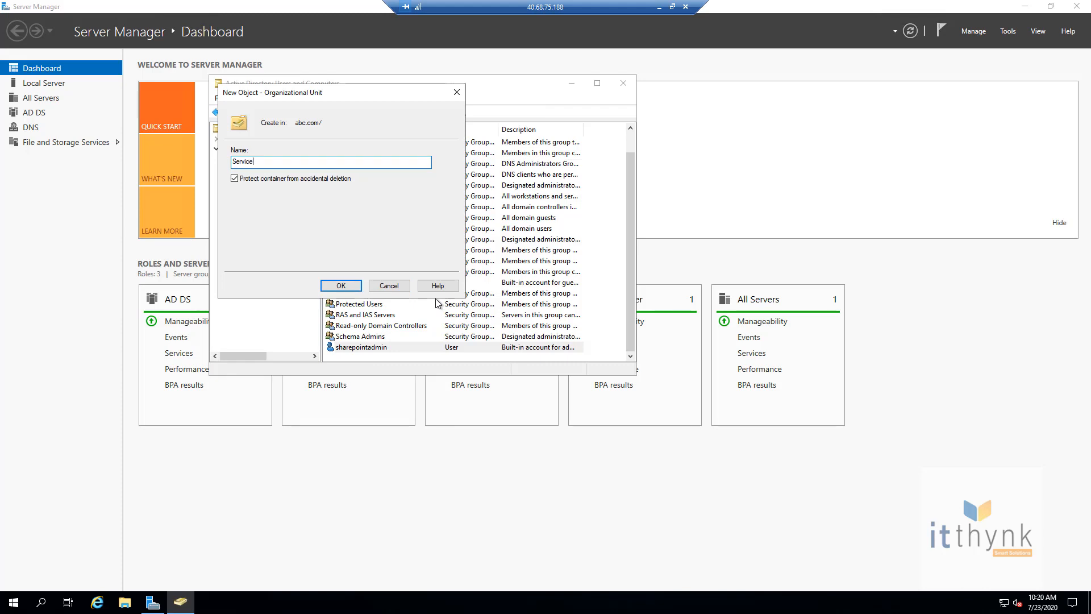
type("s Accounts")
key("Return")
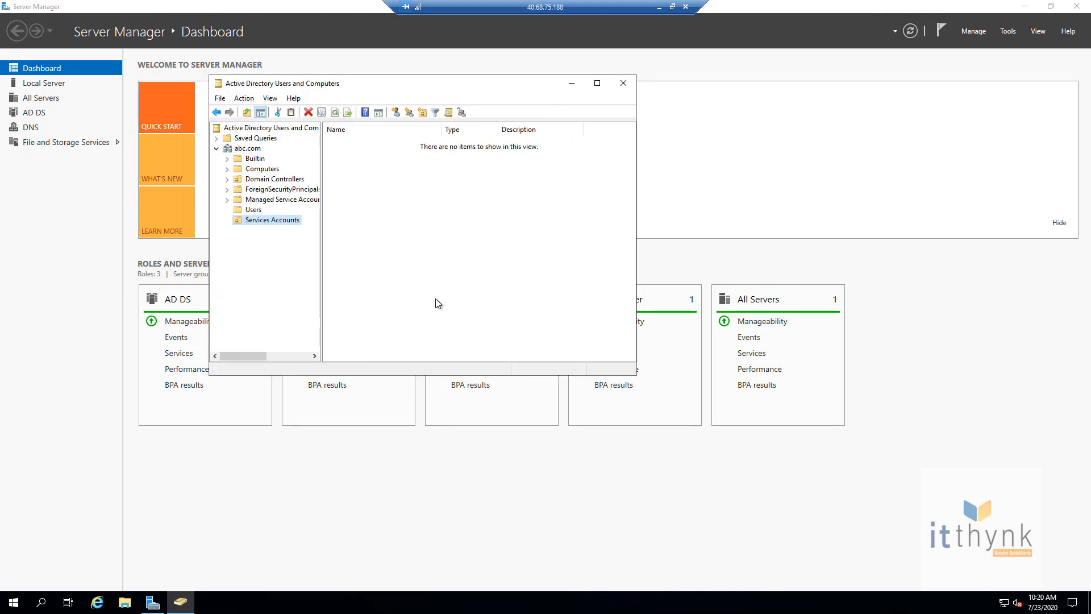
right_click(269, 224)
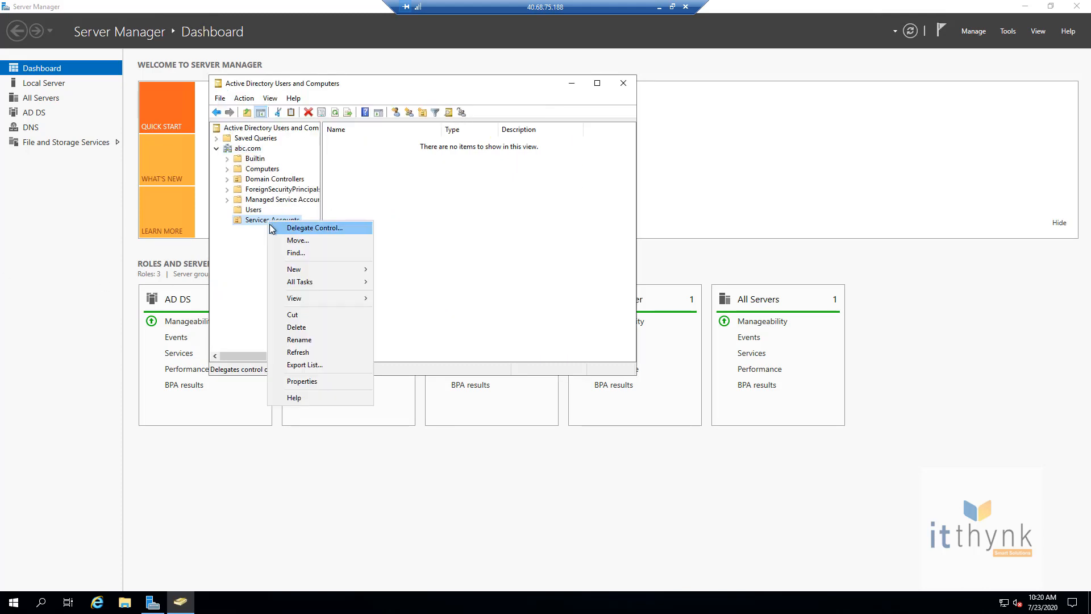
mouse_move(341, 273)
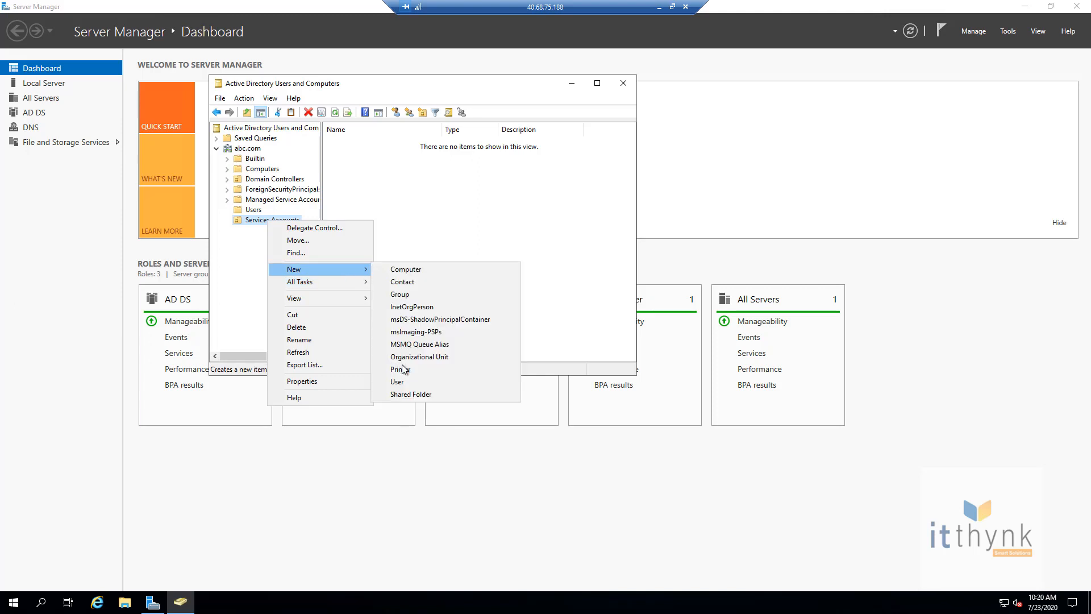
left_click(421, 357)
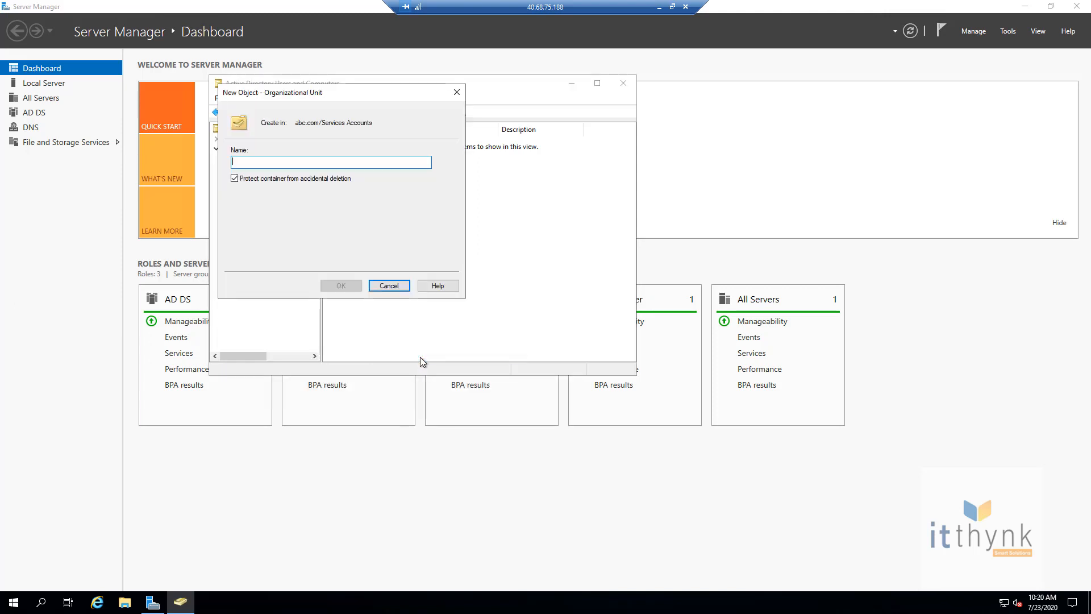
type("SQL Server")
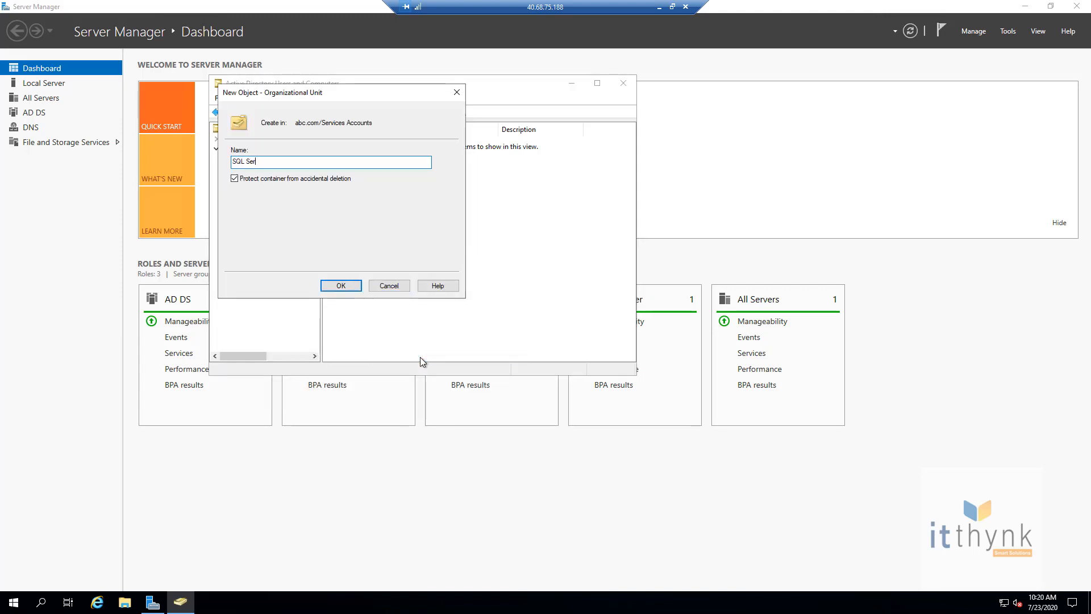
key("Return")
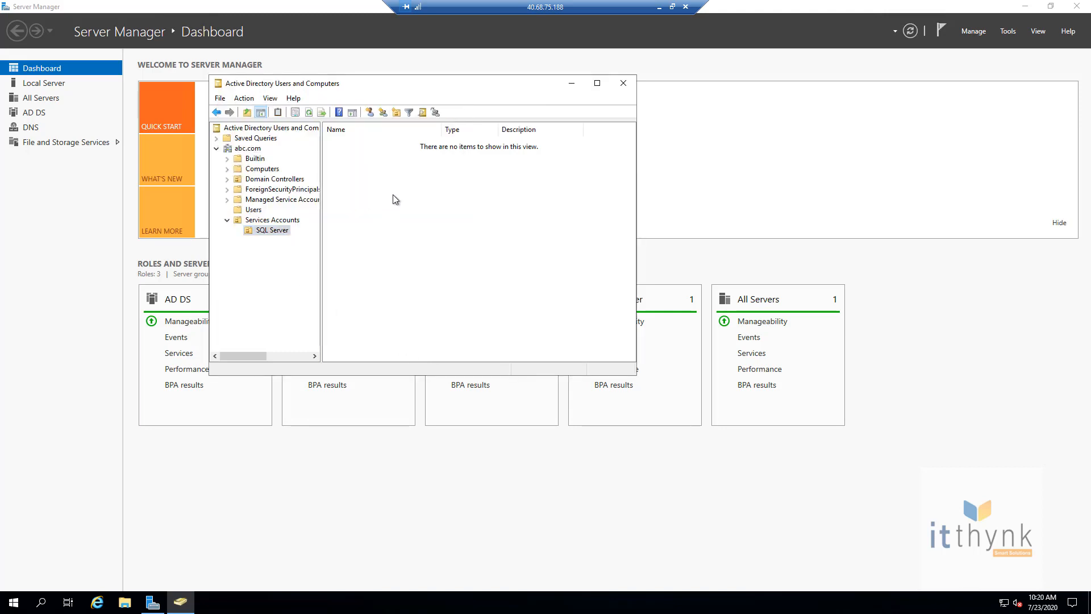
Step: Start a new user in SQL Server: first name SQL, last name Service, logon sqlservice
right_click(387, 193)
mouse_move(486, 241)
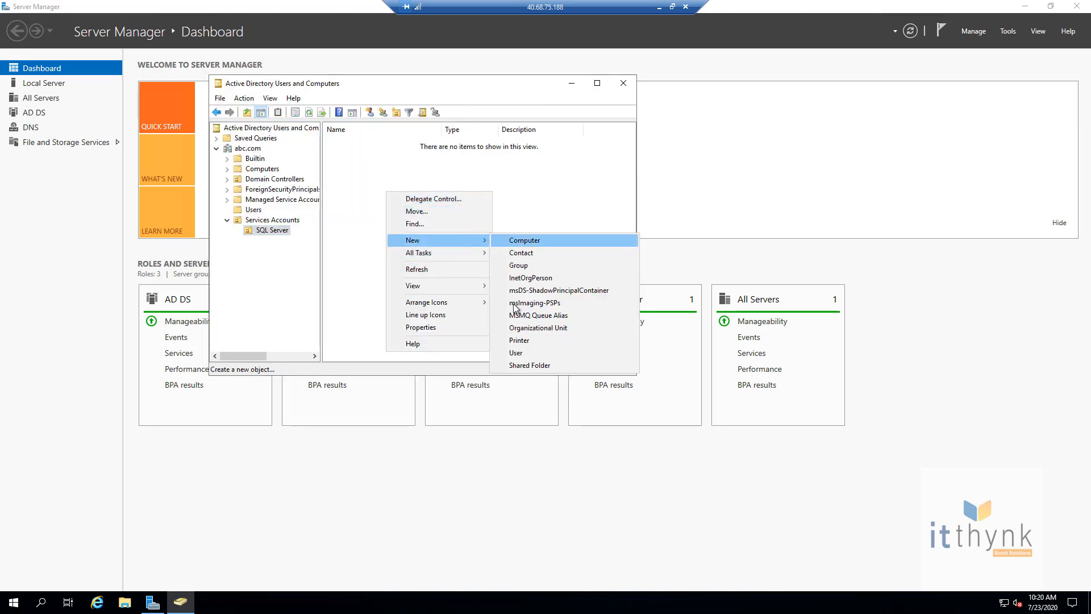
left_click(517, 352)
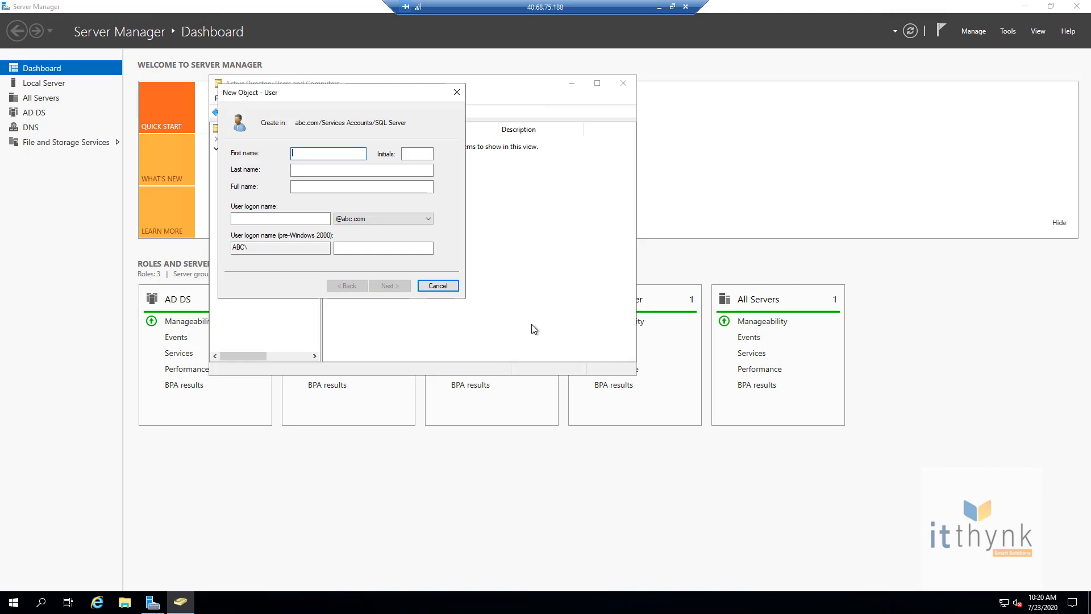
type("SQL")
key("Tab")
key("Tab")
type("Service")
key("Tab")
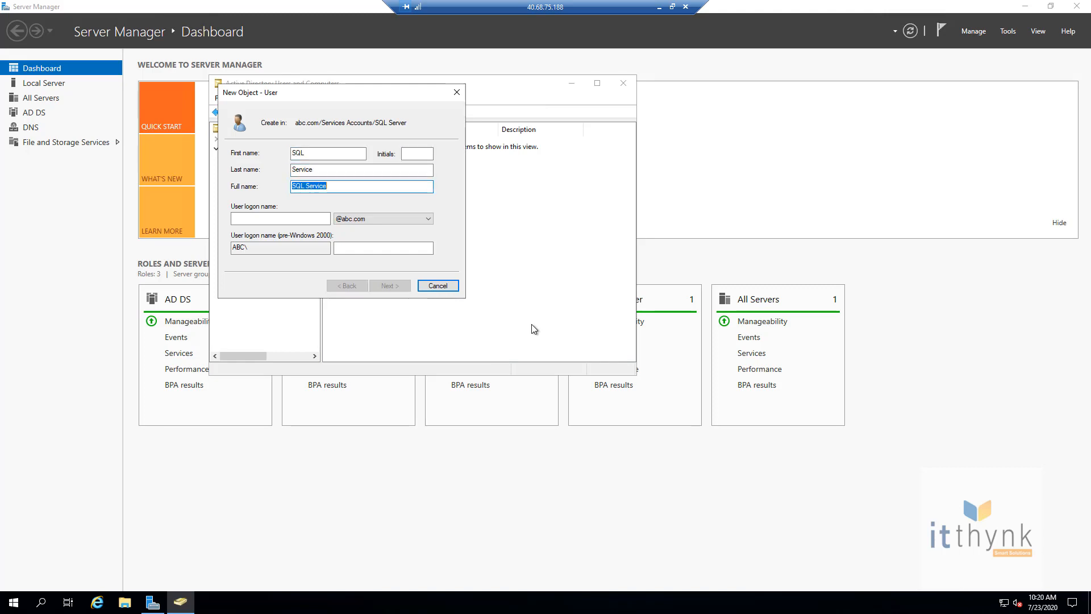
key("Tab")
type("sqlse")
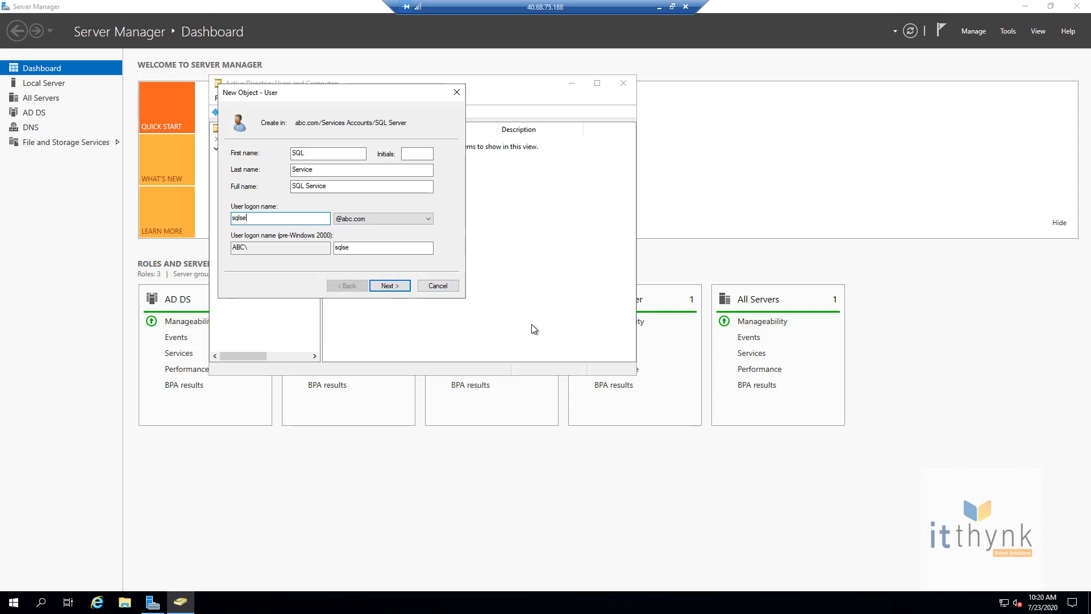
type("rvic")
type("e")
key("Tab")
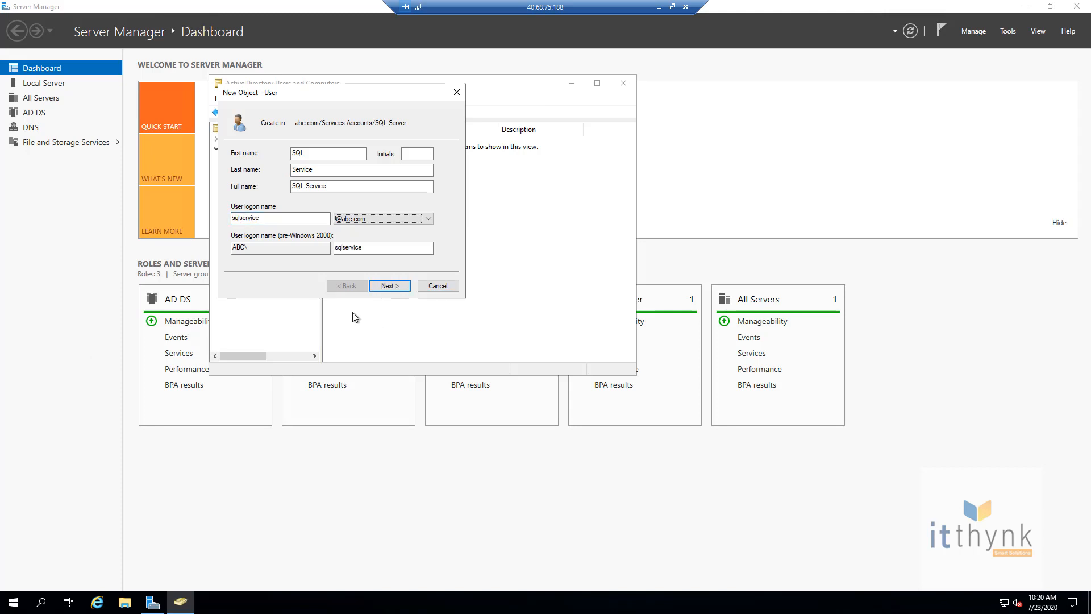
Step: Set the user's password, block password changes, make it never expire, and finish
left_click(390, 286)
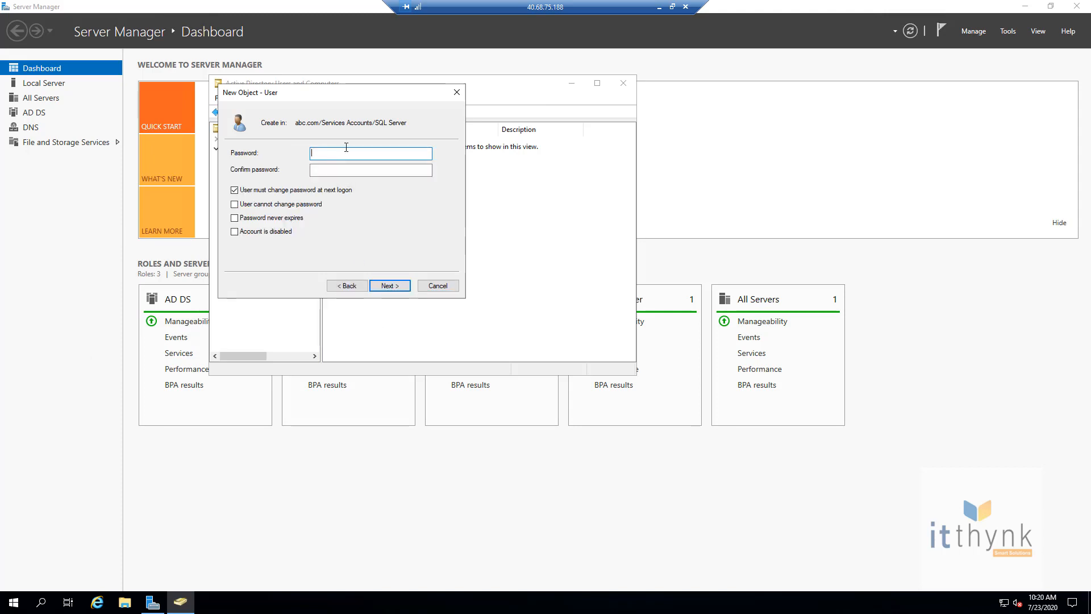
type("•••••••••••••")
key("Tab")
type("•••••••••••••")
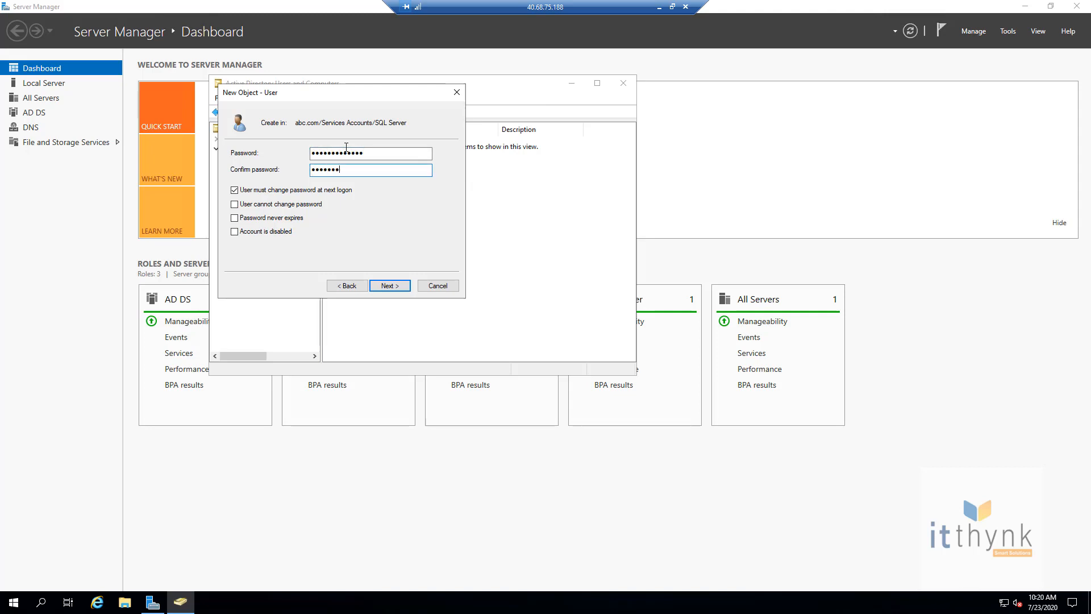
key("Tab")
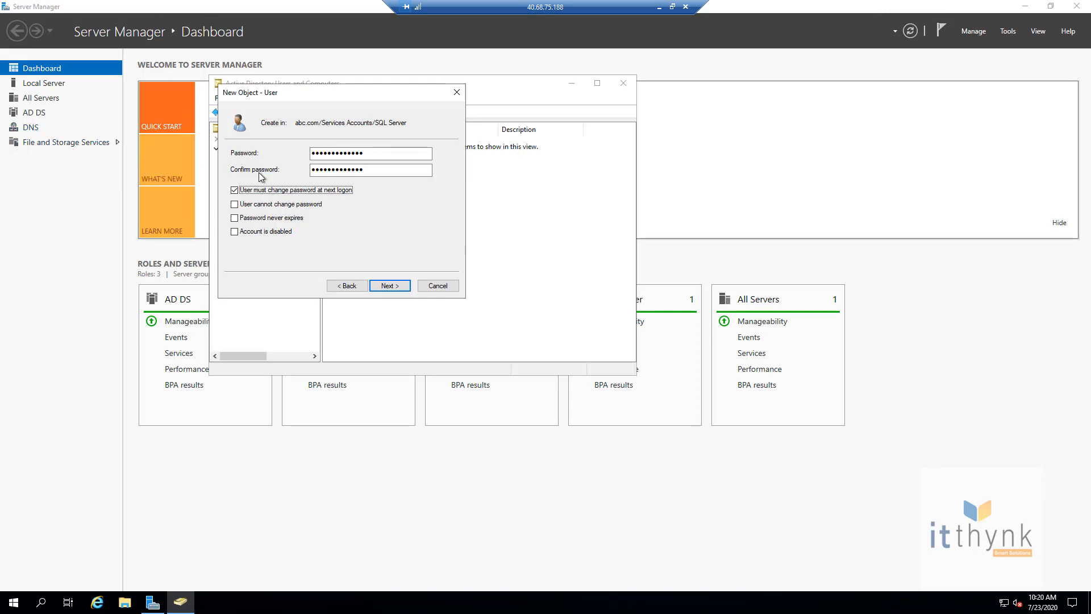
left_click(282, 207)
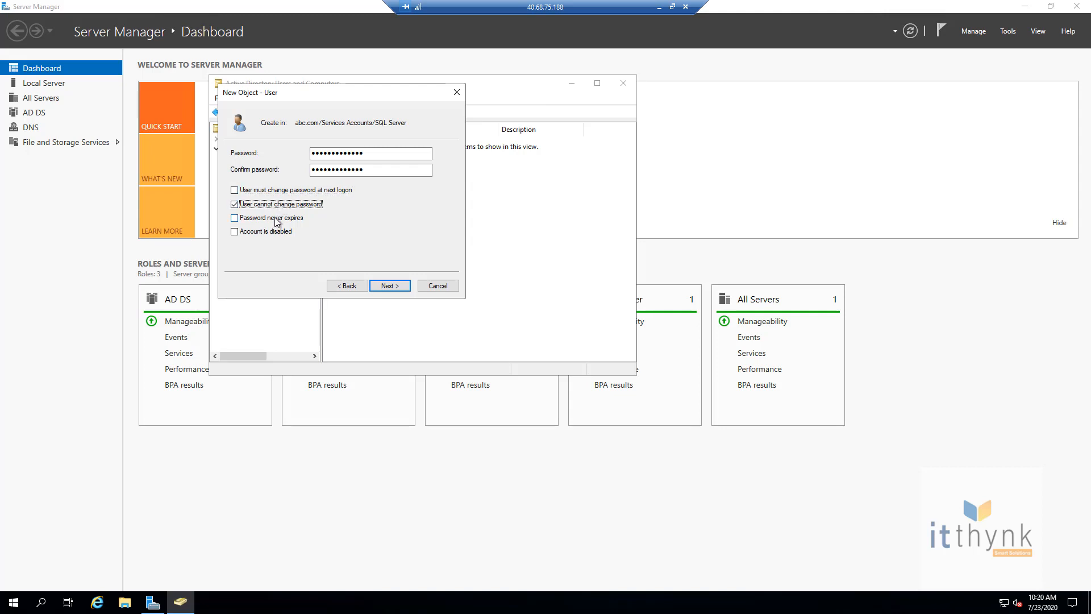
left_click(276, 220)
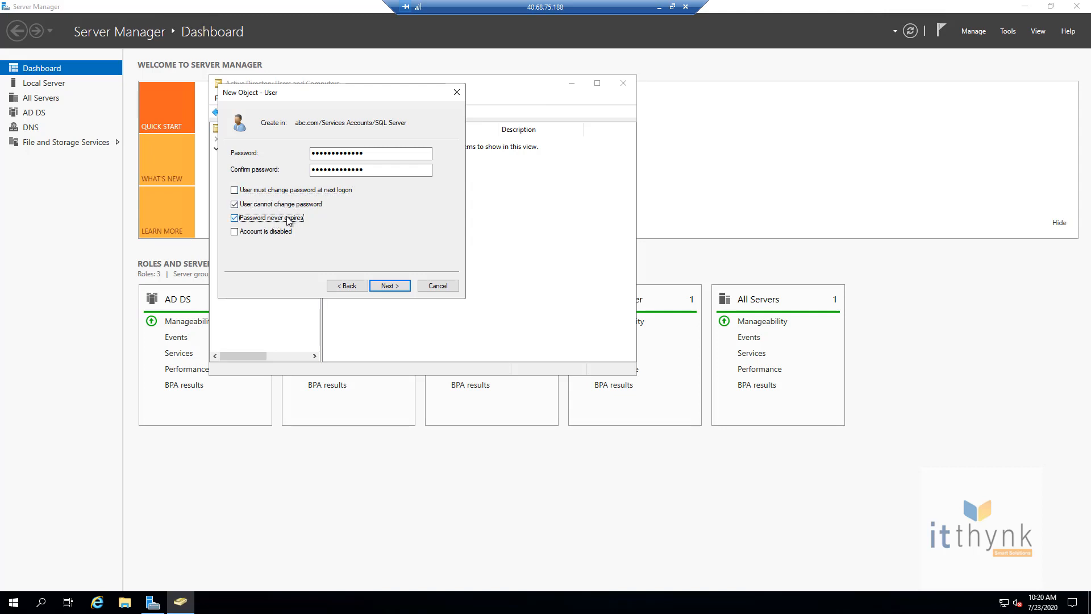
left_click(391, 286)
left_click(394, 285)
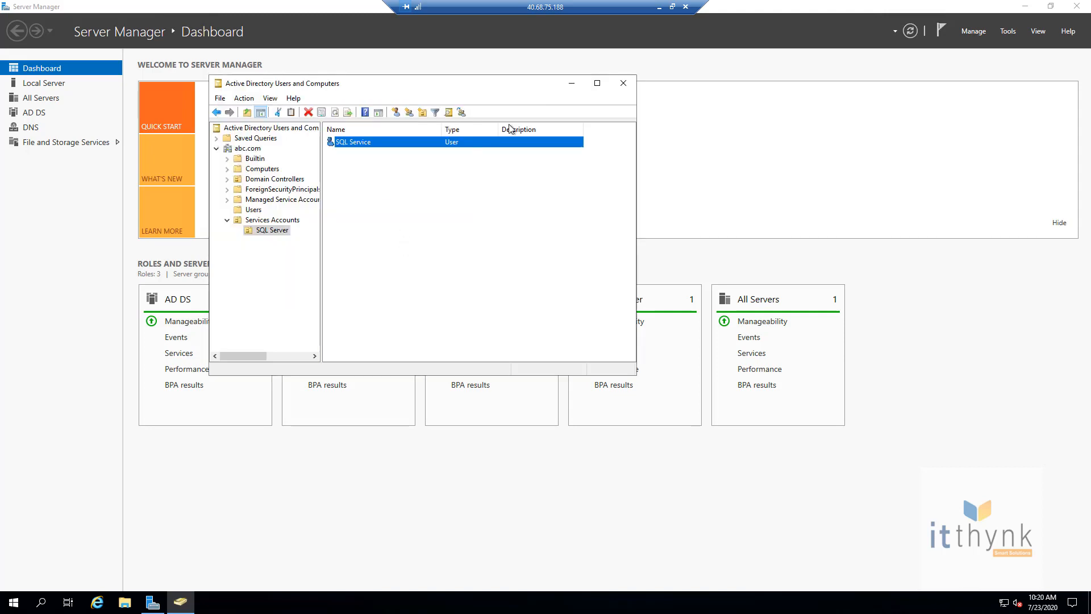
Step: Close ADUC and Server Manager, then start Internet Explorer with Do Not Track turned off
left_click(622, 83)
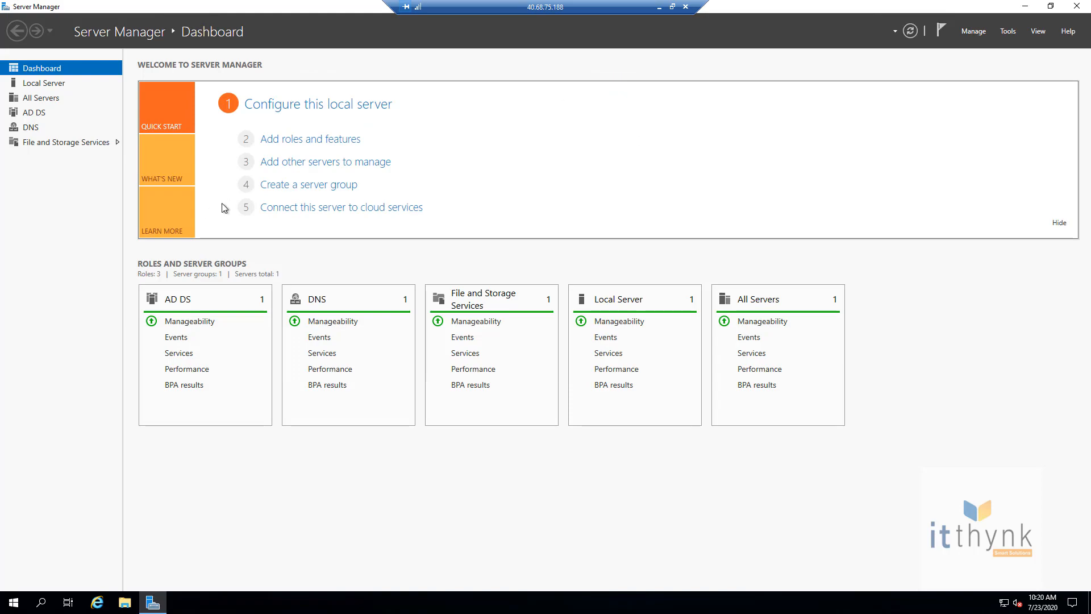
left_click(1073, 8)
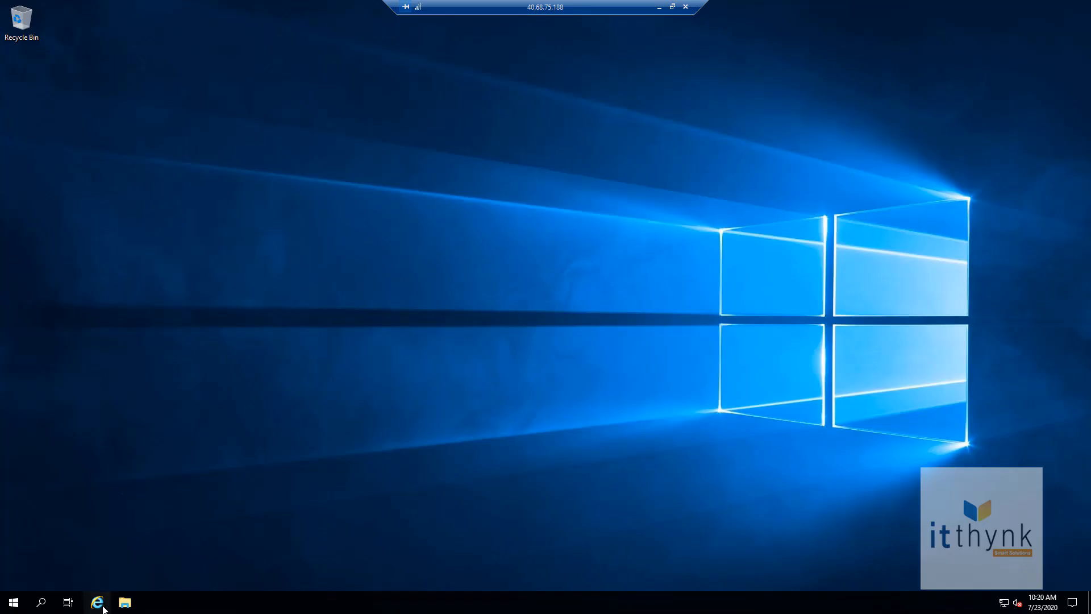
left_click(103, 608)
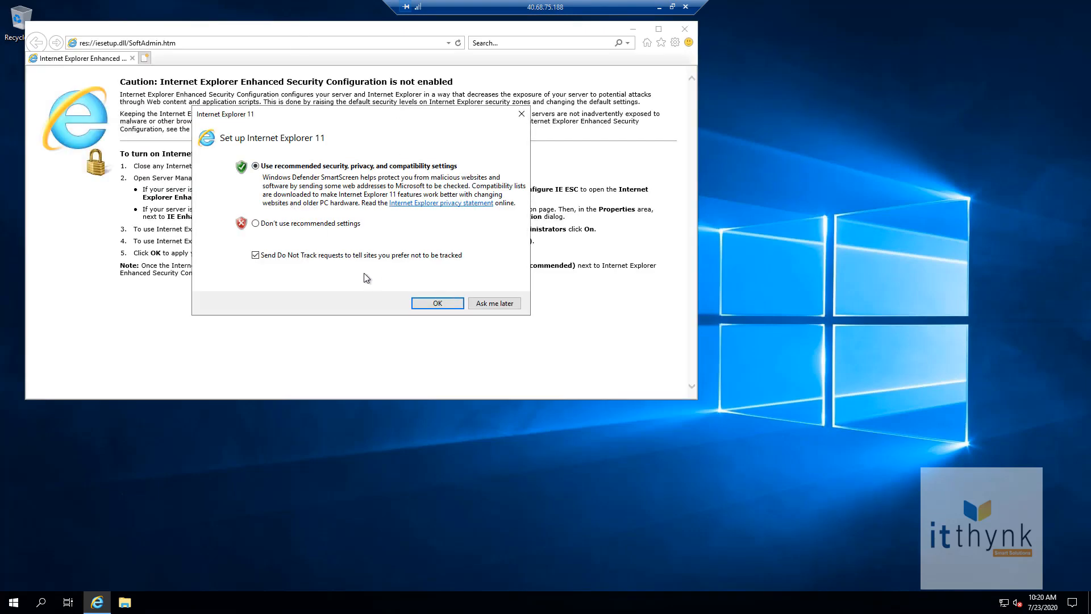
left_click(307, 256)
left_click(437, 304)
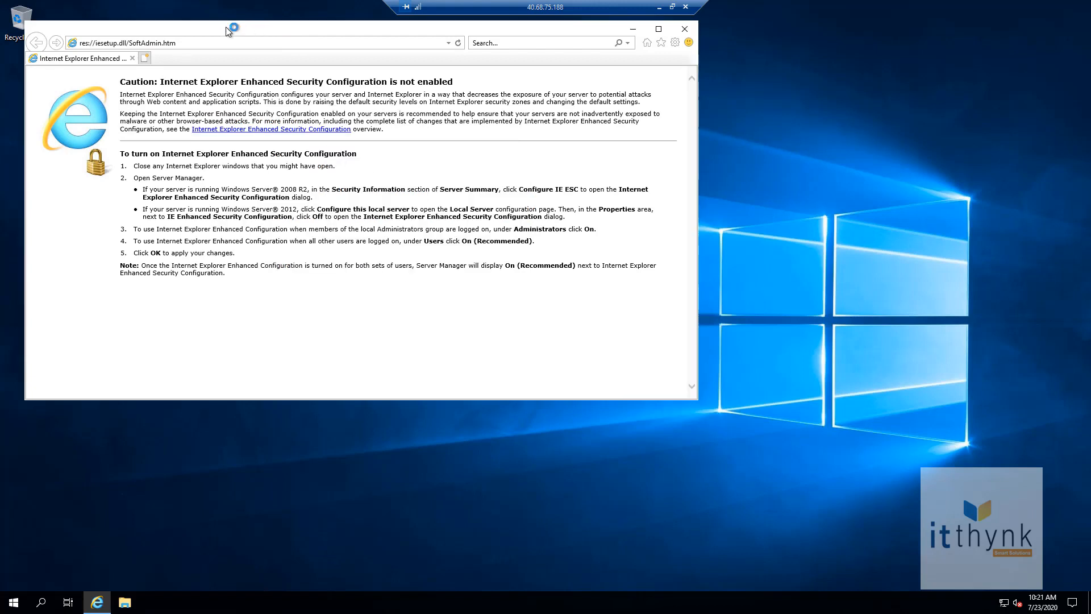
Step: Browse to my.visualstudio.com
left_click(196, 42)
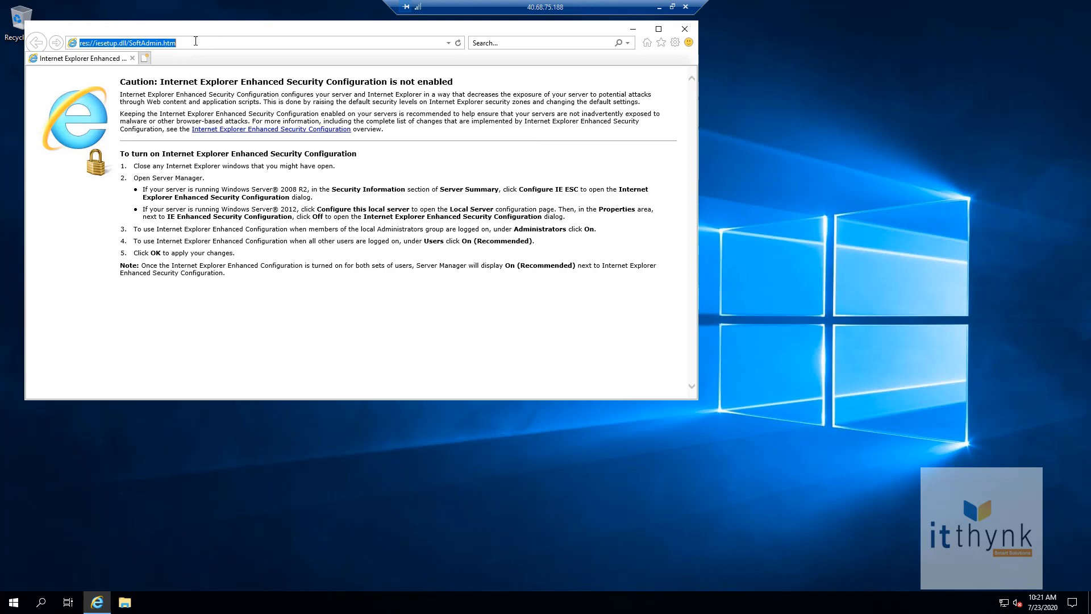
type("my.visualstudio.com")
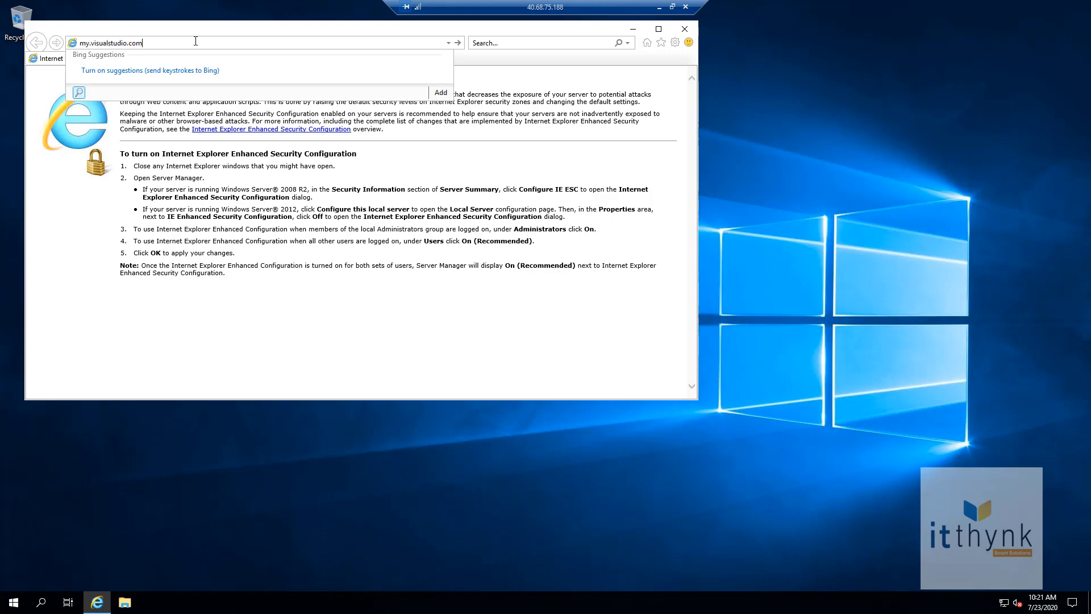
key("Return")
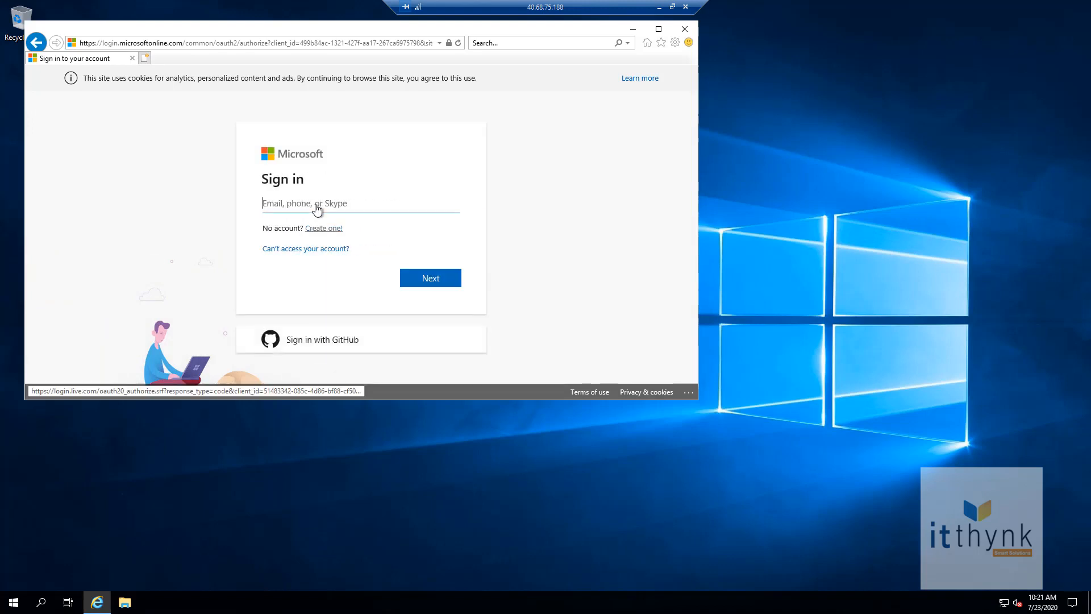
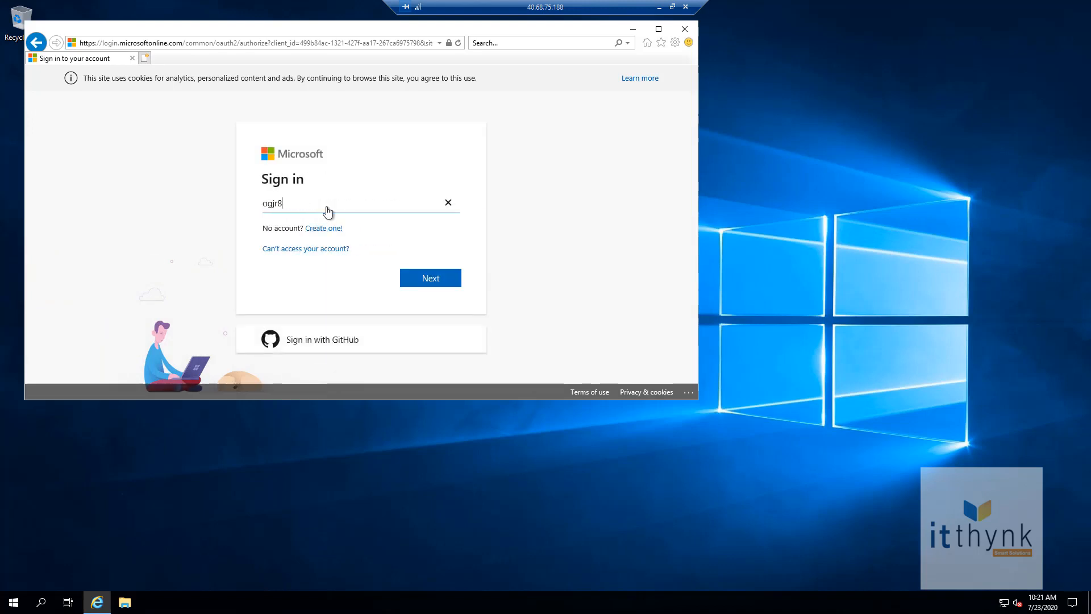
Step: Sign in with the Microsoft account e-mail and password, re-entering the password, then maximize the browser
key("Return")
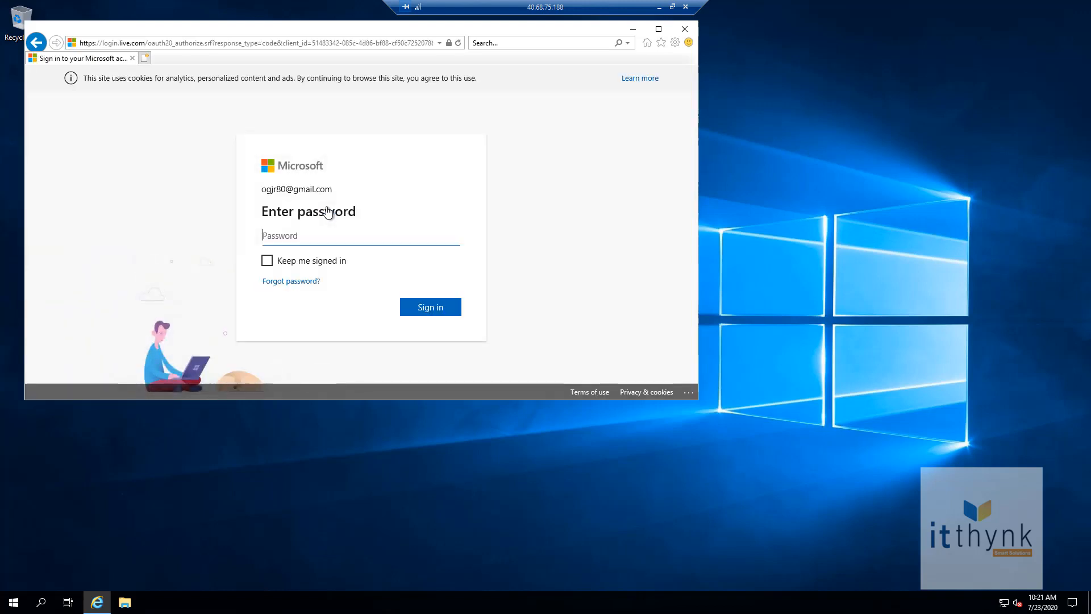
type("••")
key("Return")
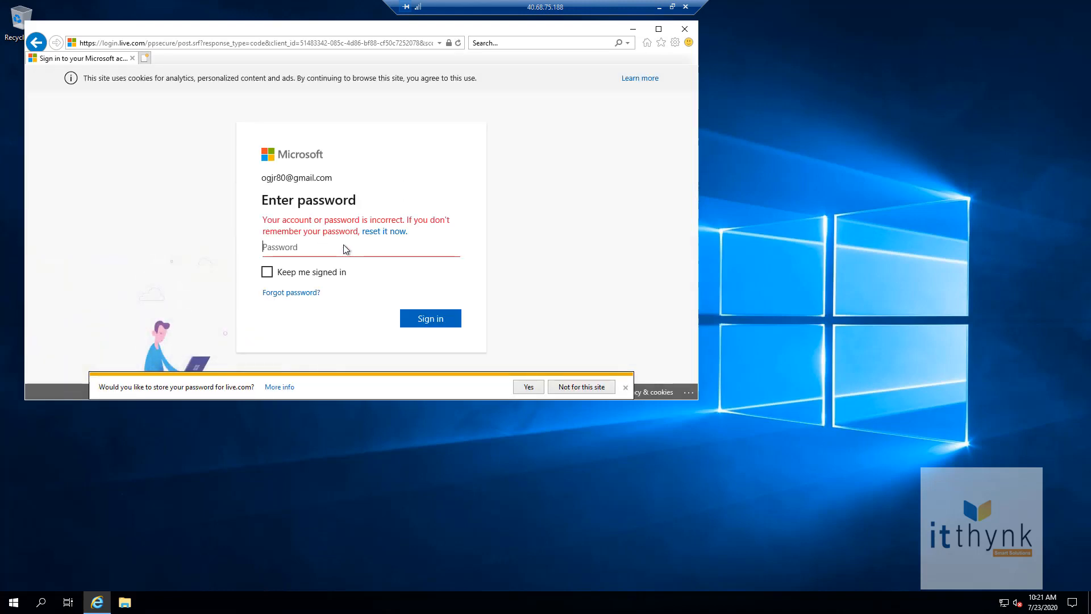
type("••••••")
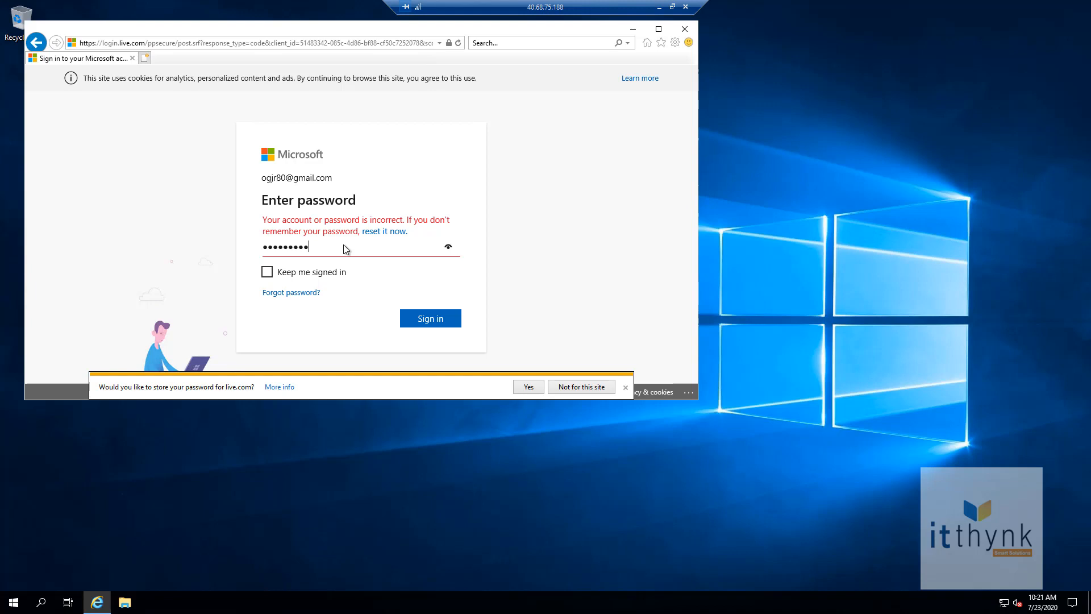
key("Return")
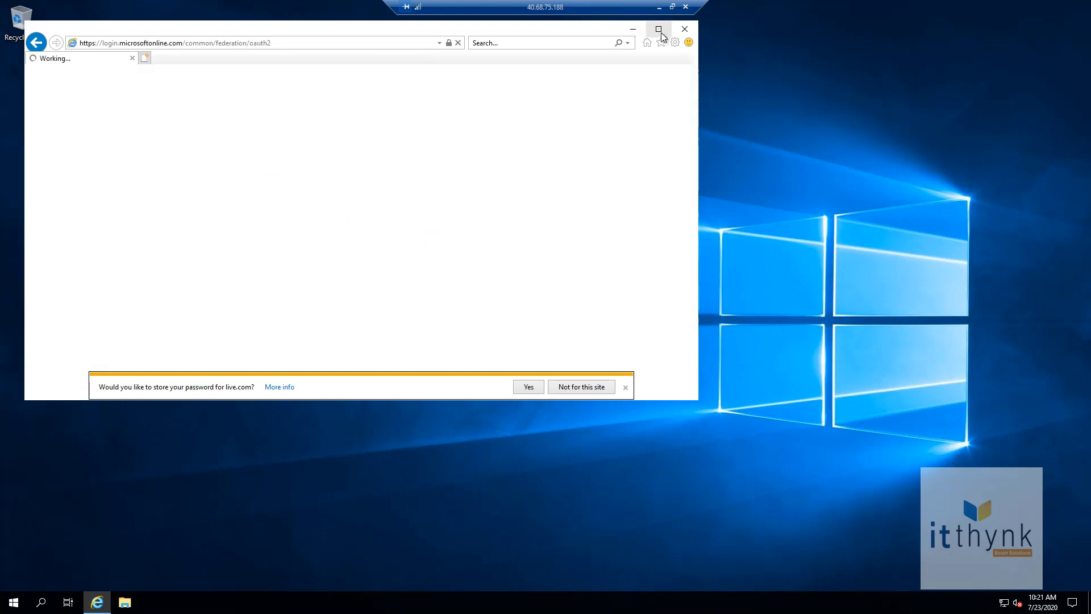
left_click(659, 31)
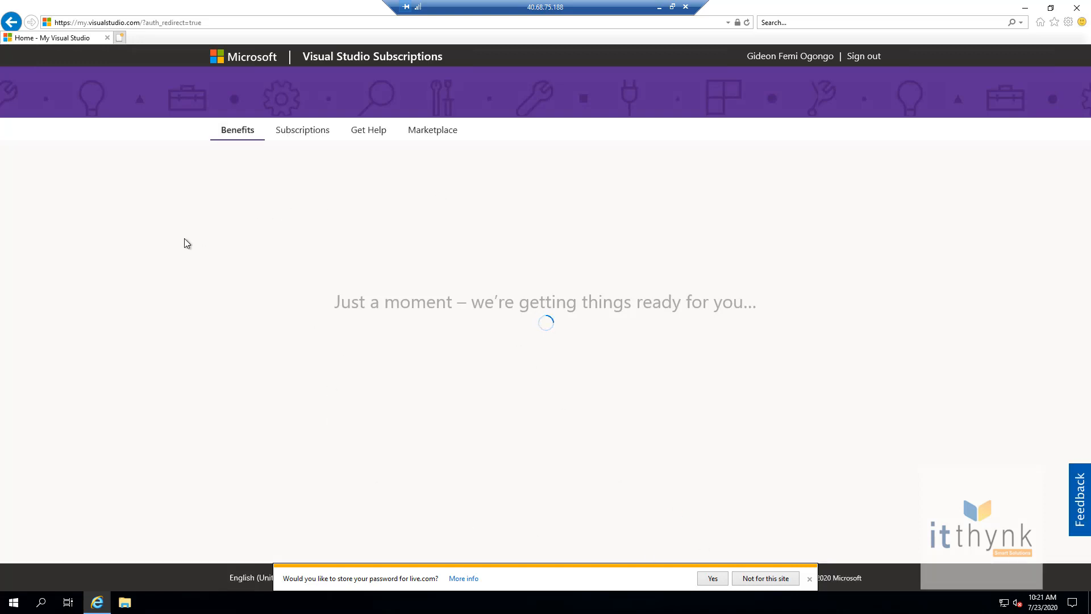
Step: Go to subscription Downloads and search for SQL Server 2019 Enterprise
left_click(246, 133)
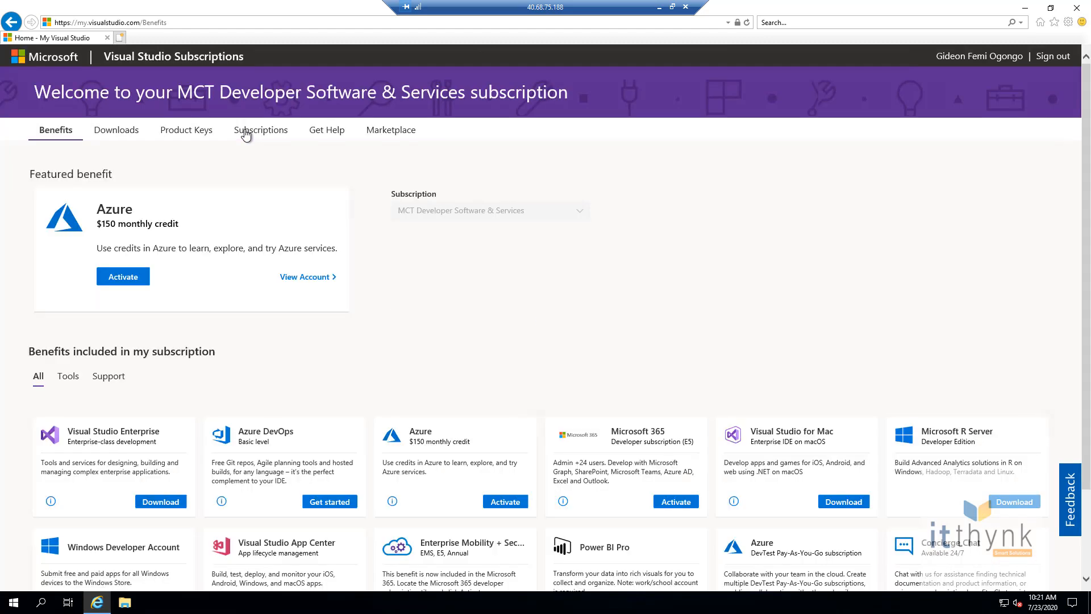
left_click(122, 132)
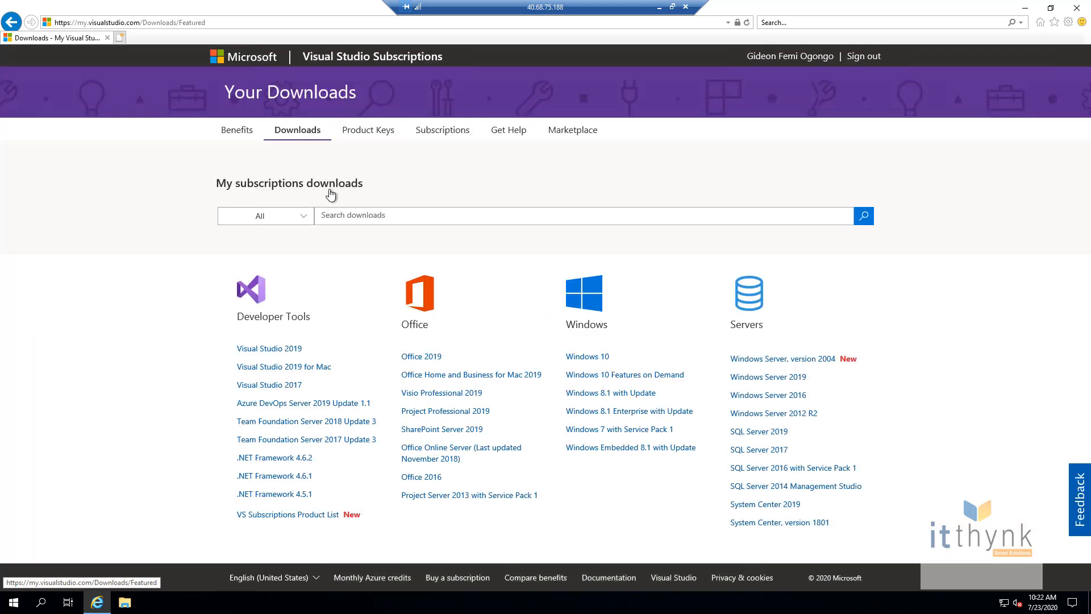
left_click(383, 218)
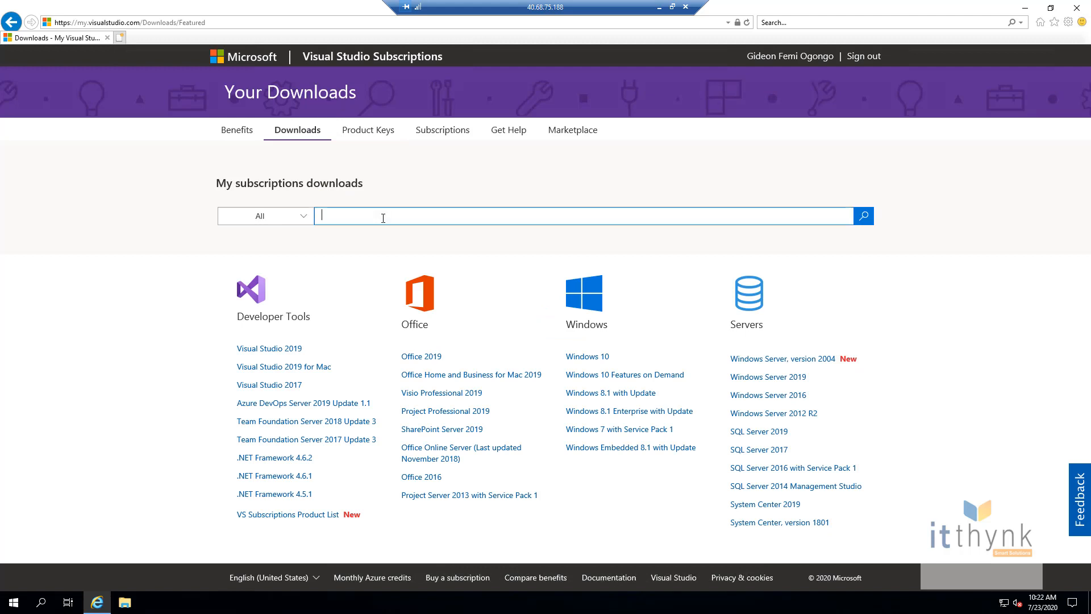
type("SQL Servic")
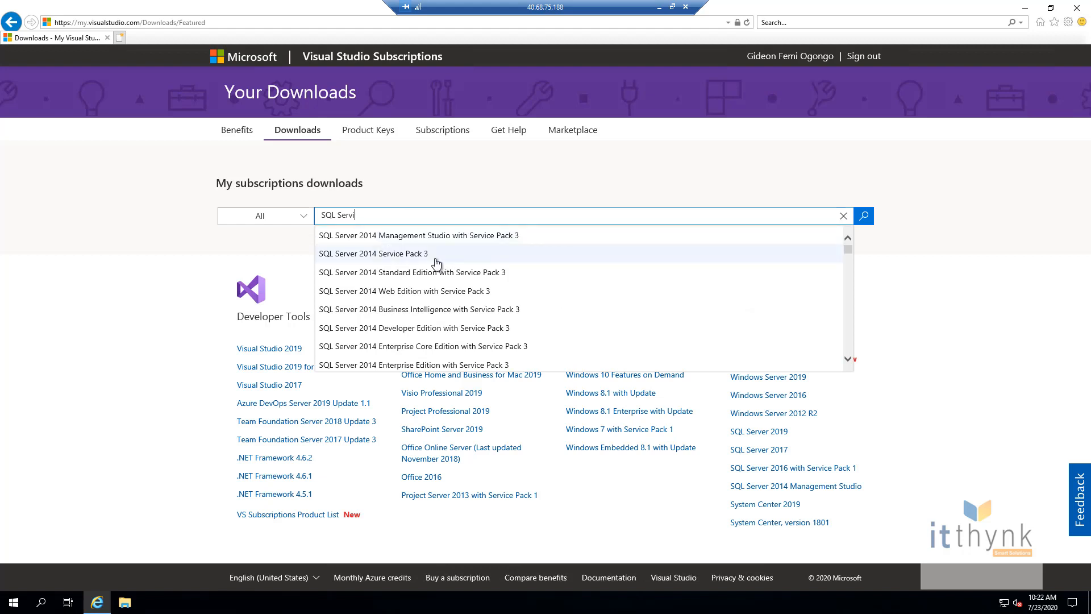
key("BackSpace")
type("er")
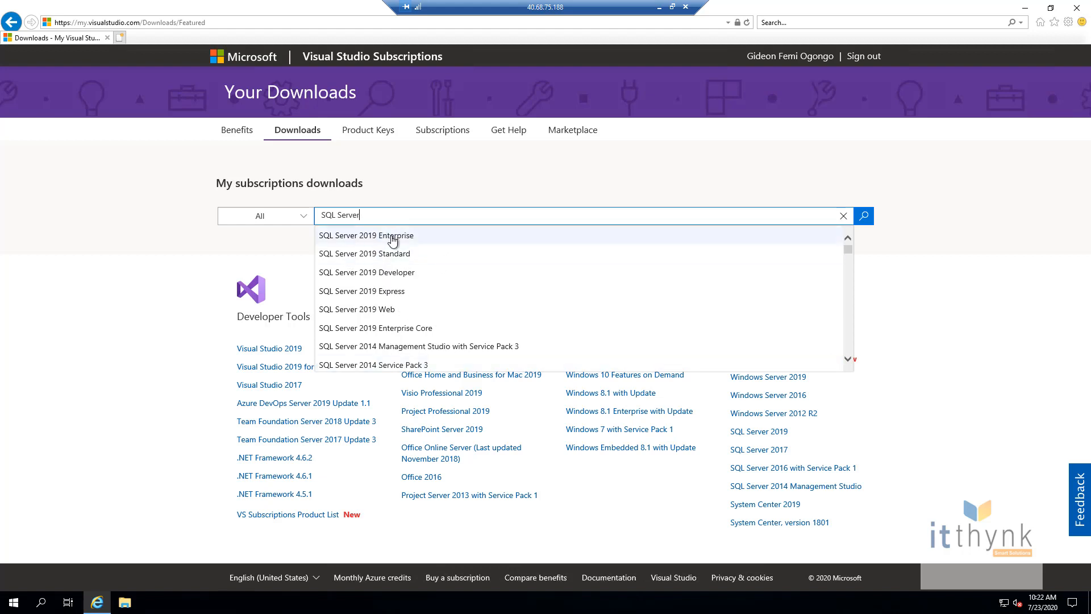
left_click(393, 241)
left_click(864, 217)
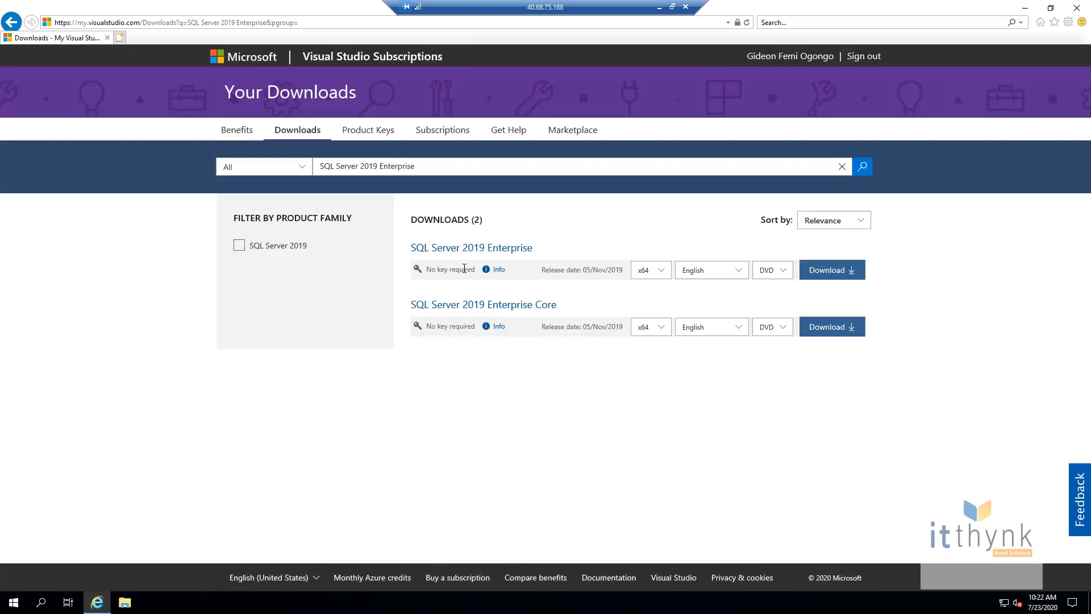
Step: Download and save the SQL Server 2019 Enterprise x64 DVD ISO, then select the old search text
left_click_drag(474, 269, 419, 268)
left_click(740, 269)
left_click(830, 270)
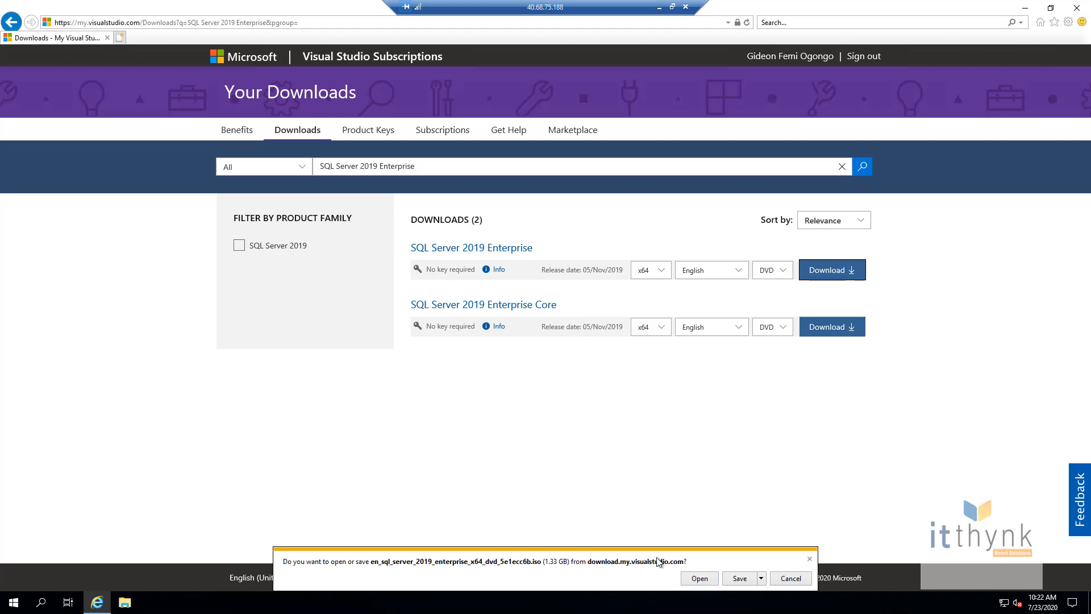
left_click(739, 577)
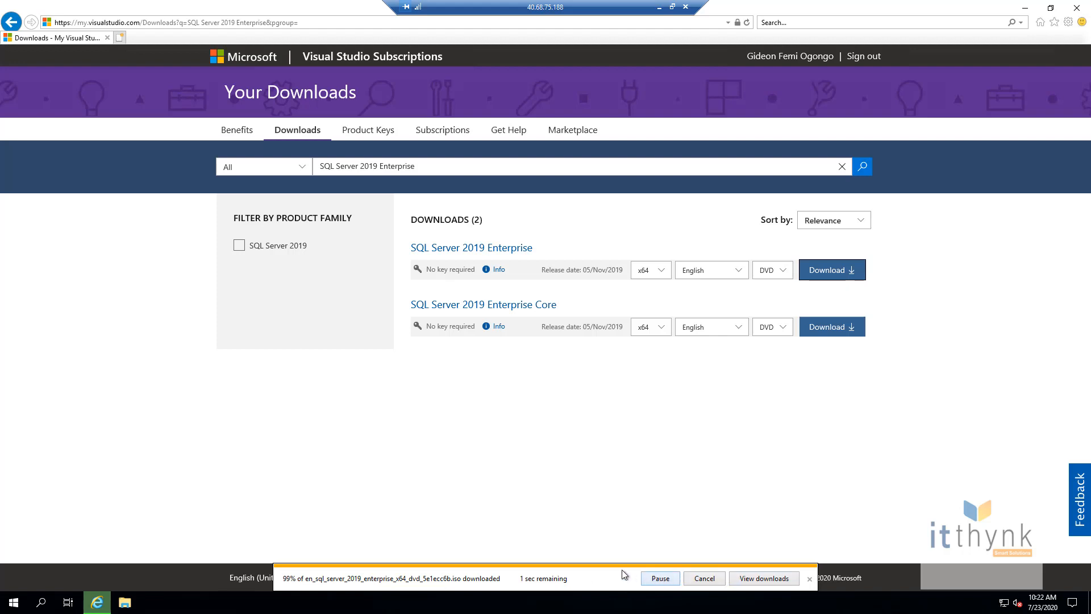
left_click(432, 163)
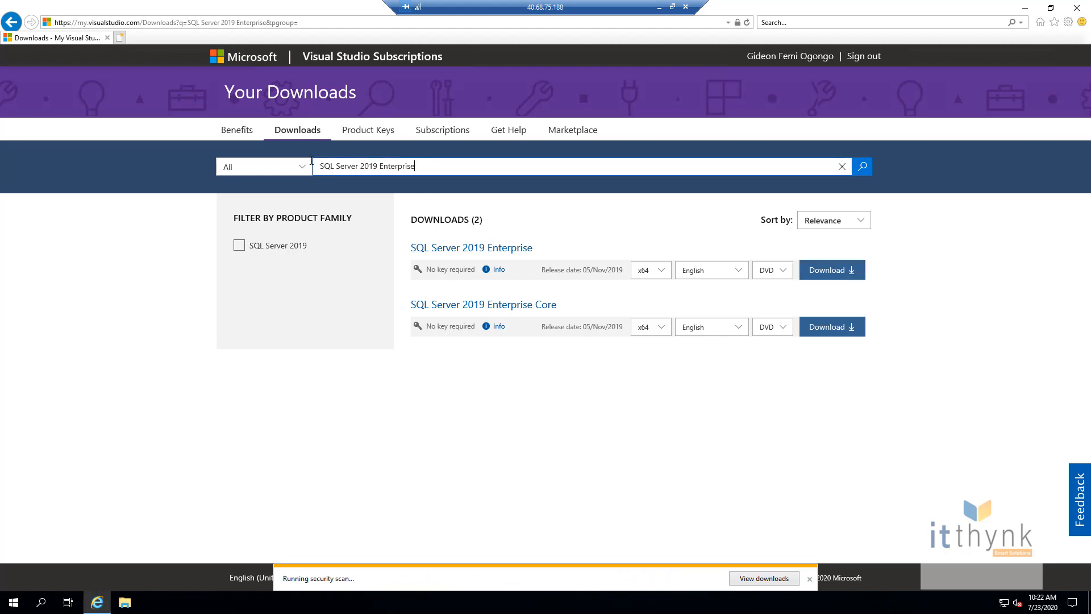
left_click_drag(433, 164, 304, 157)
Step: Search for SharePoint Server 2019 and download and save its ISO
key("BackSpace")
type("sharepoint 2019")
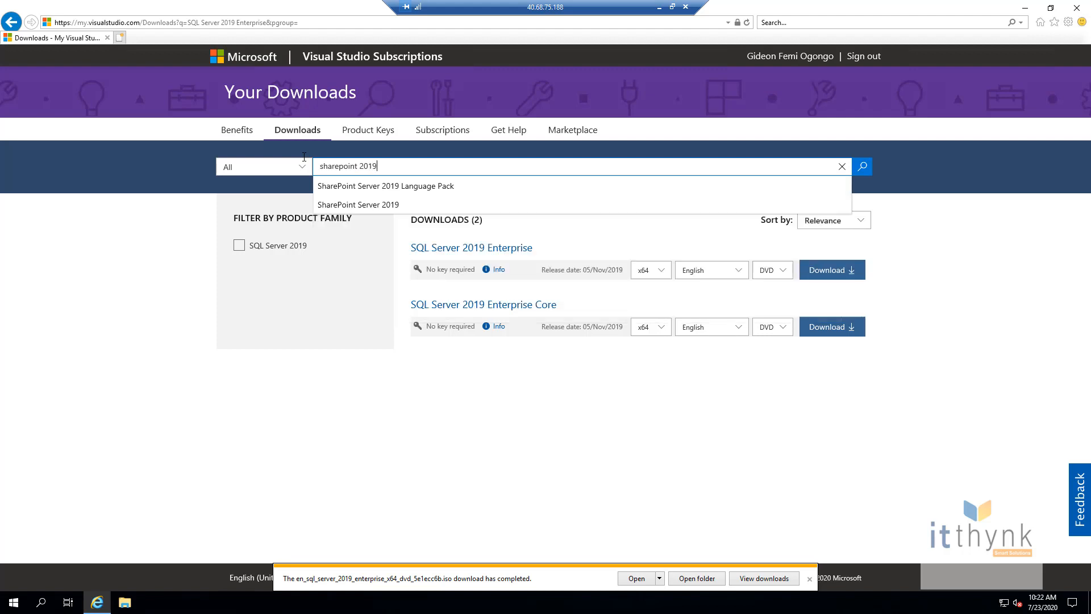
left_click(369, 205)
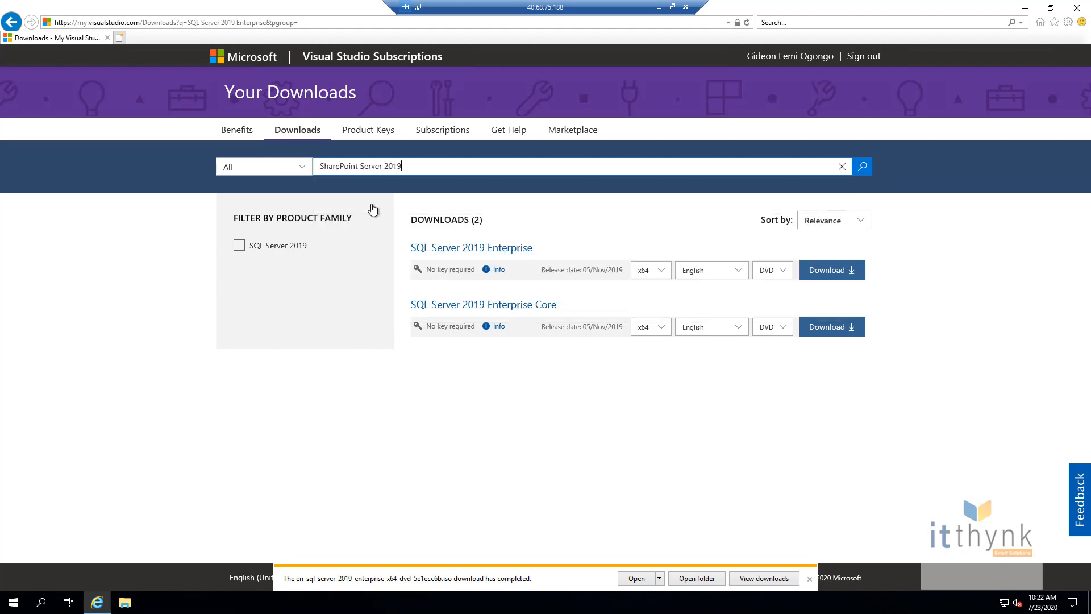
left_click(862, 169)
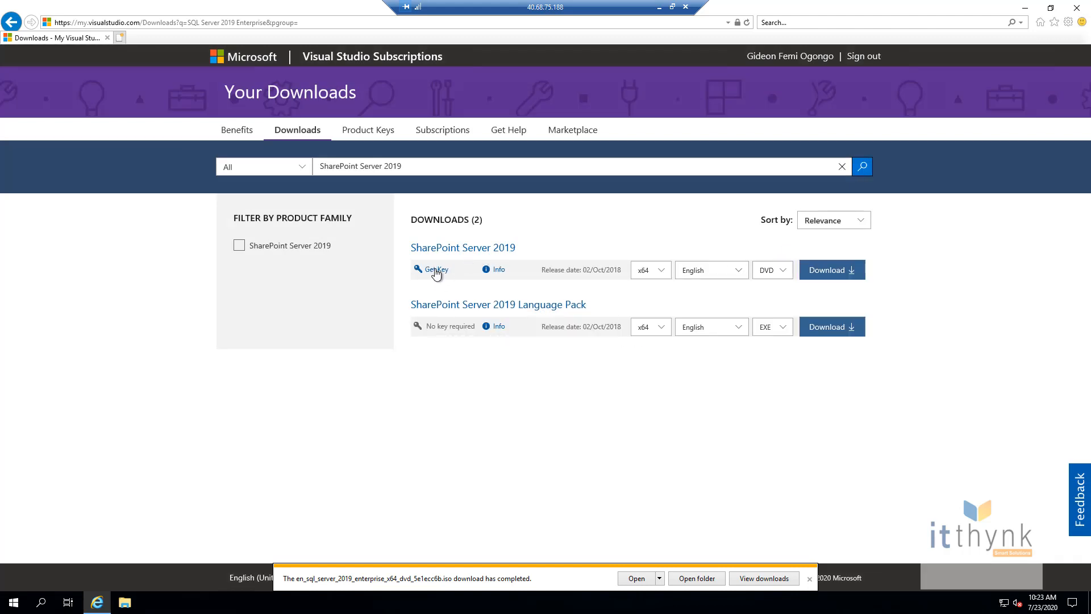
left_click(831, 271)
left_click(738, 578)
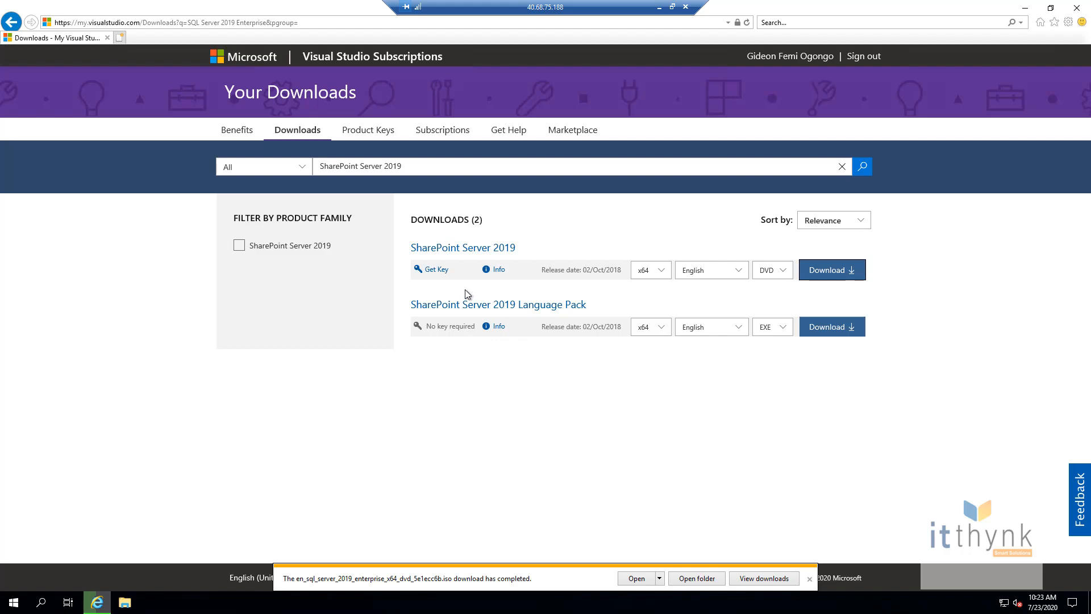
Step: Check the downloads list, minimize it, and open a new browser tab
left_click(764, 578)
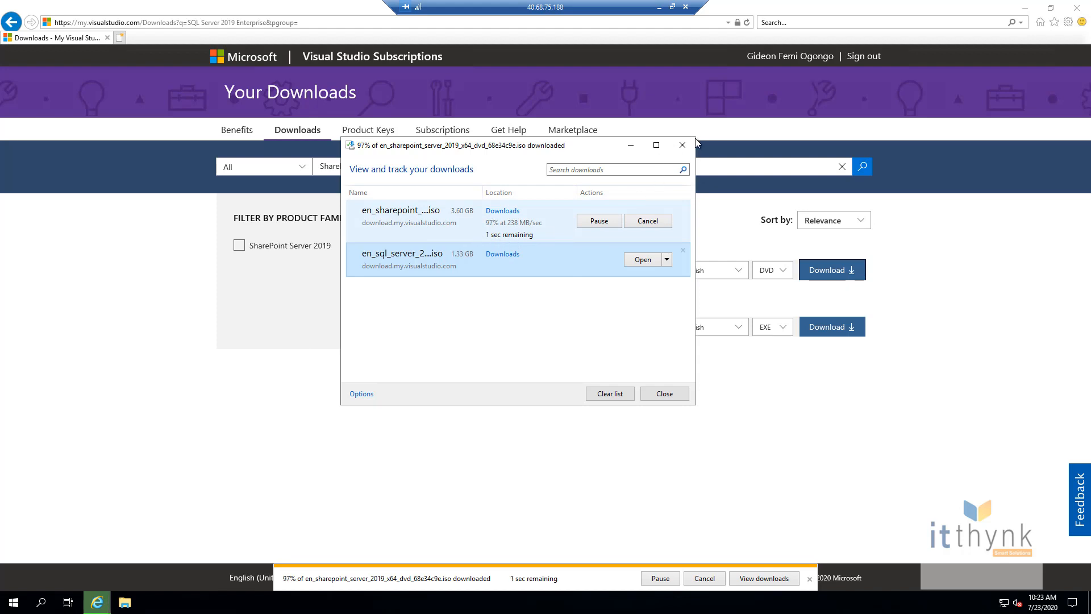
left_click(631, 148)
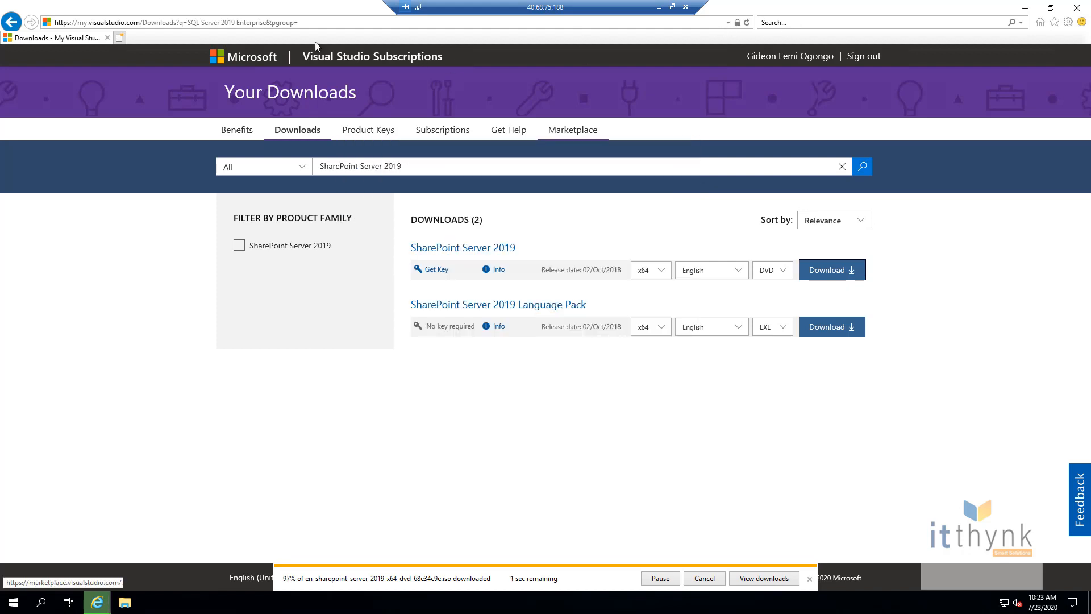
left_click(117, 38)
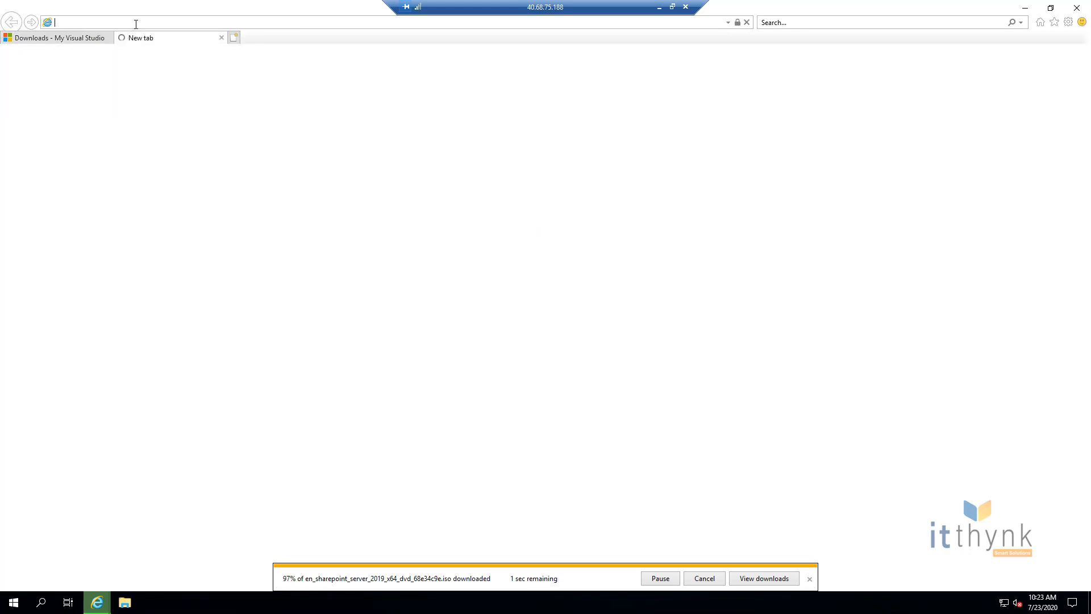
Step: Search Bing for 'download ssms' and open the Microsoft Docs SSMS download page
type("download ")
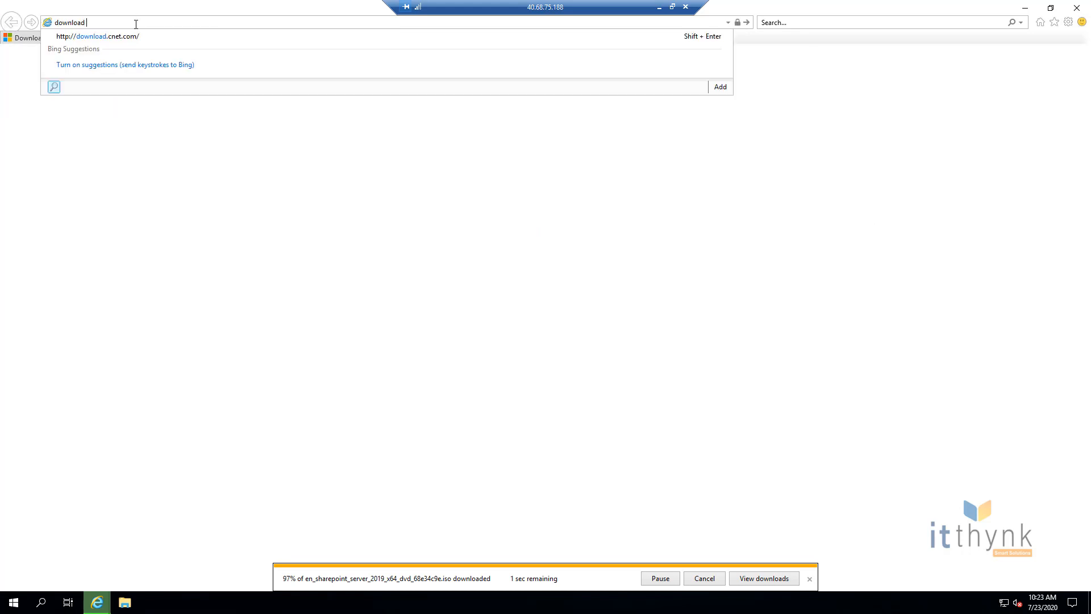
type("ssms")
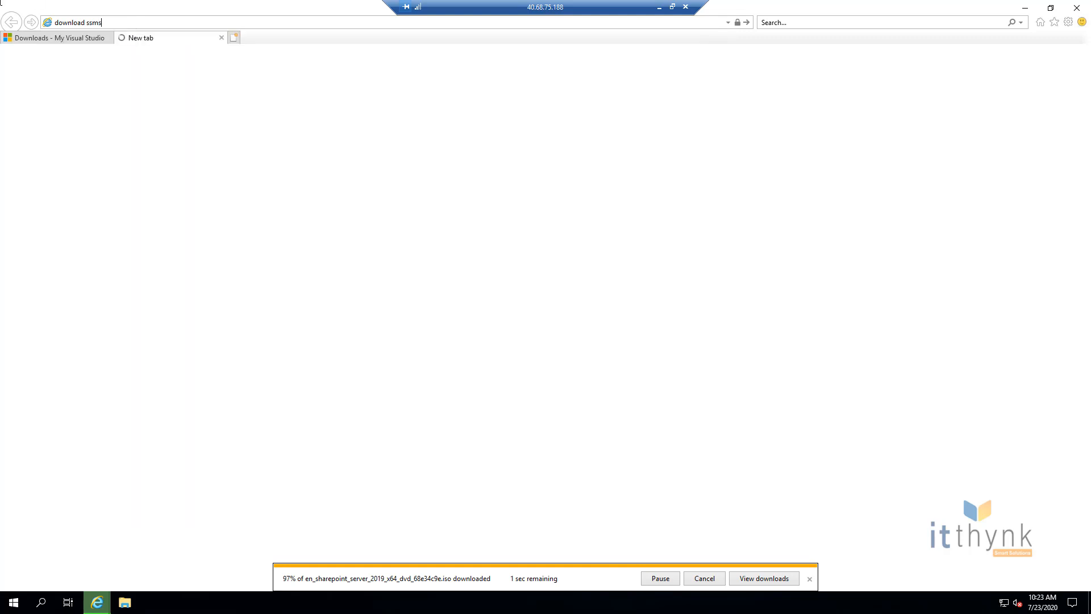
key("Return")
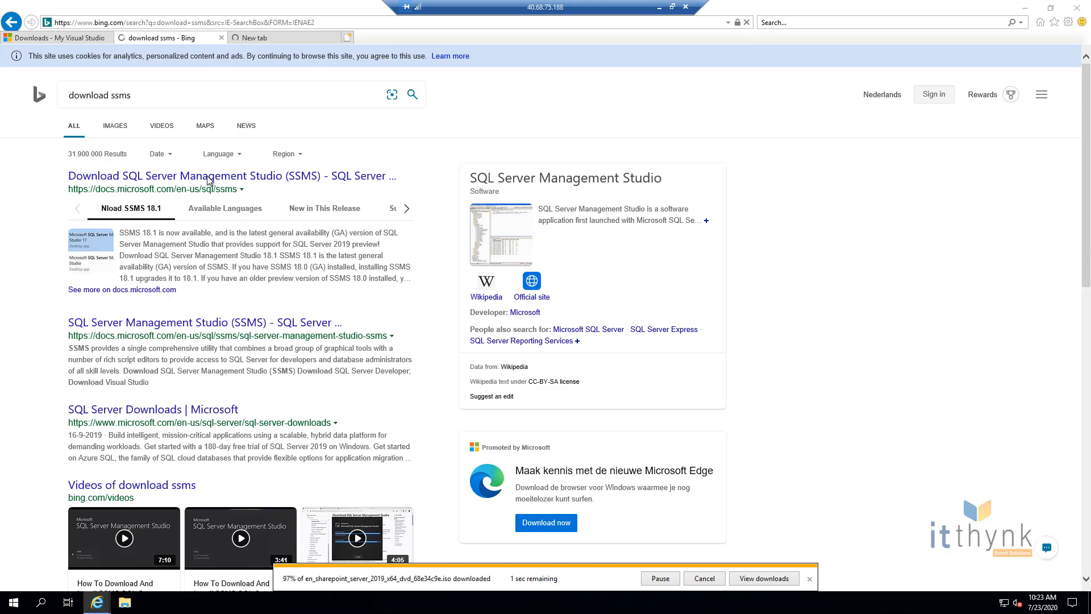
left_click(210, 178)
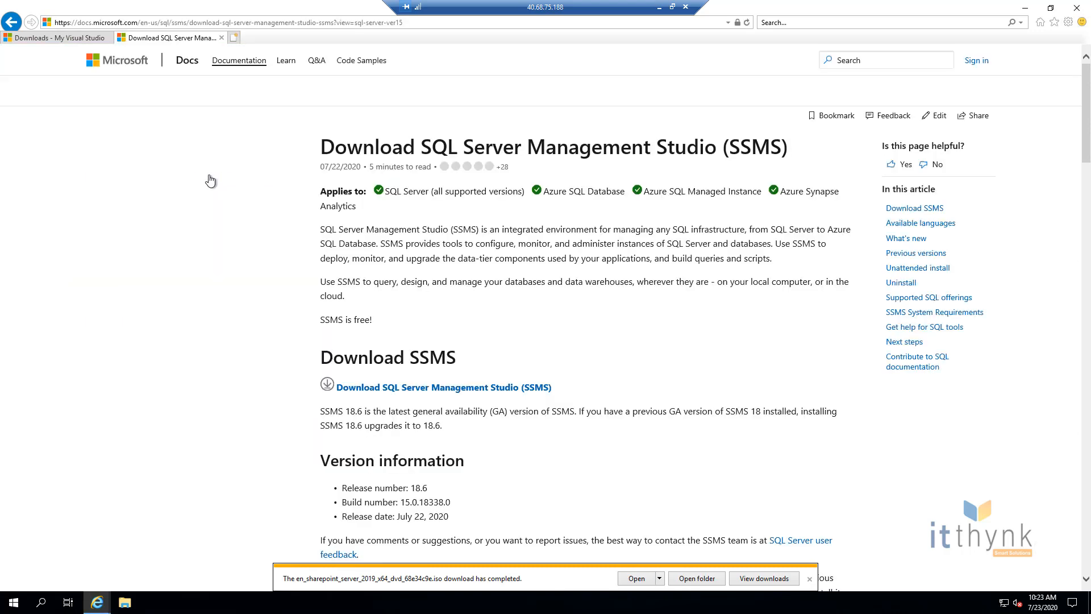
Step: Save SSMS-Setup-ENU.exe to the Downloads folder and view the downloads list
left_click(452, 387)
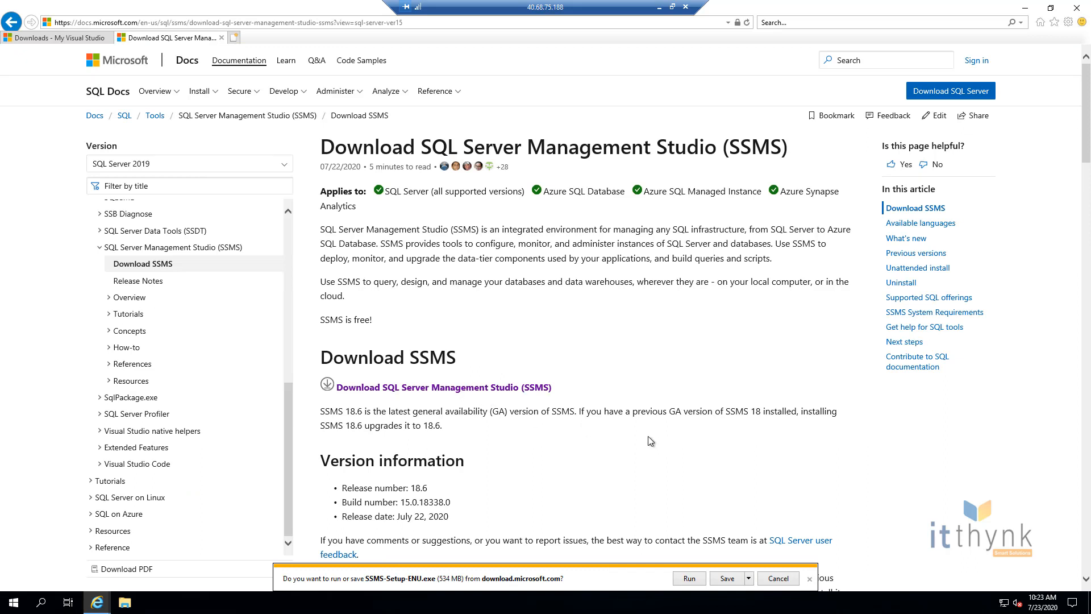
left_click(749, 578)
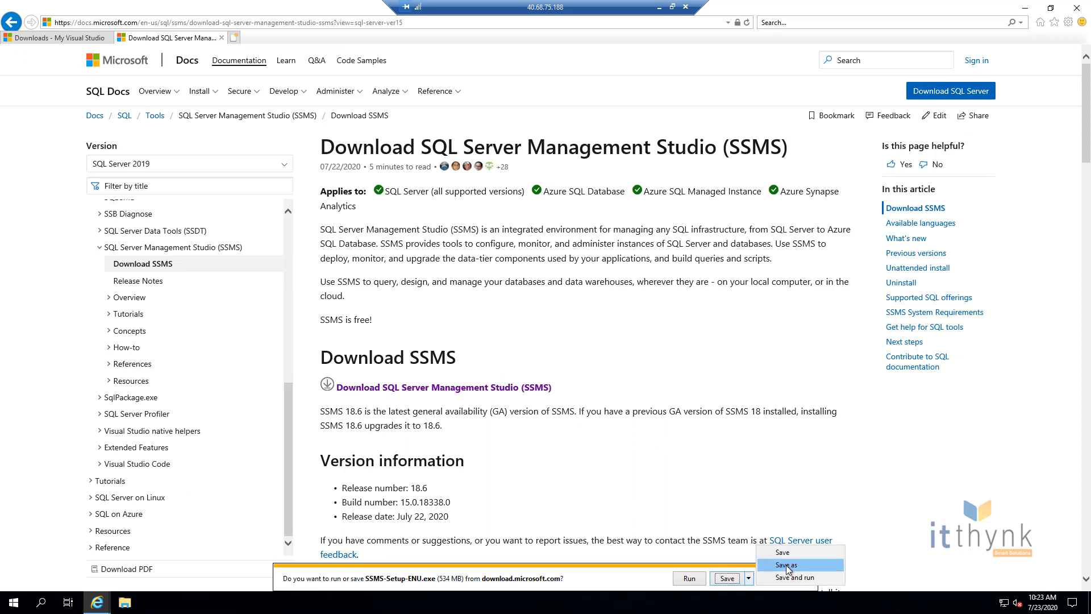
key("Escape")
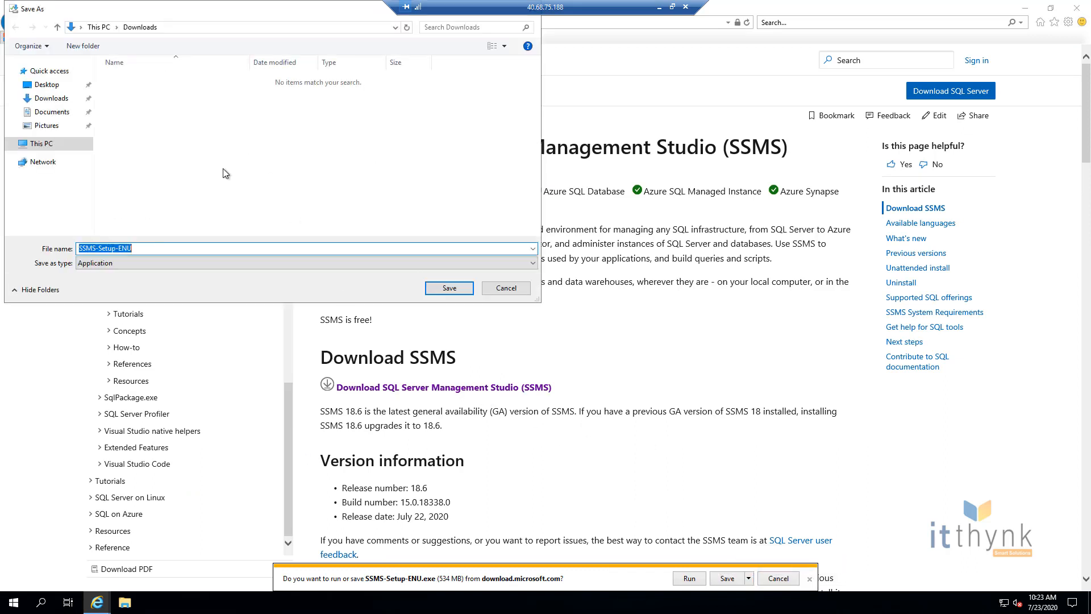
left_click(449, 288)
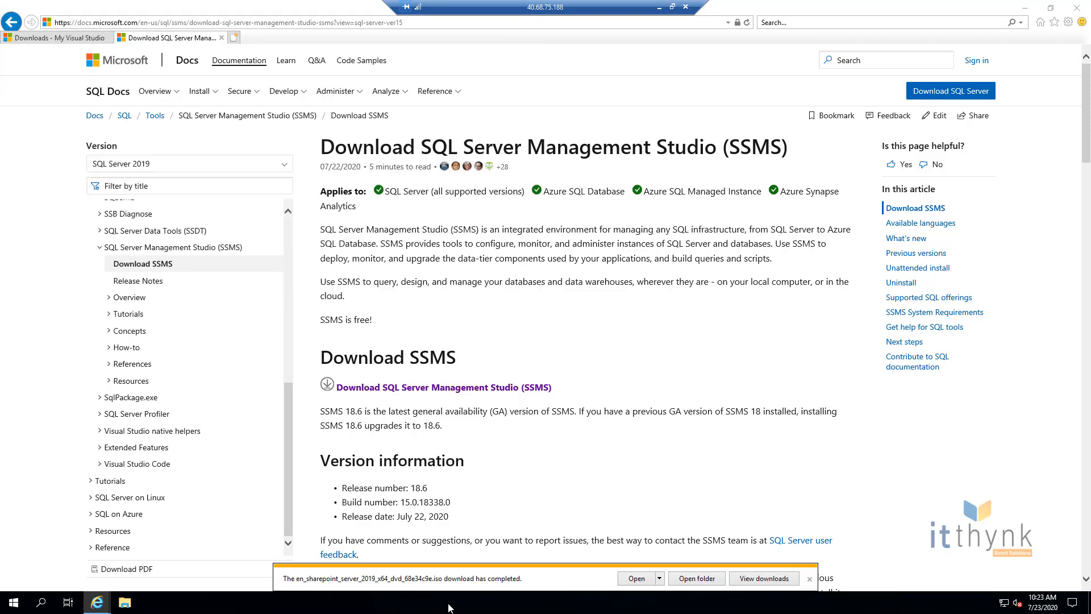
left_click(776, 579)
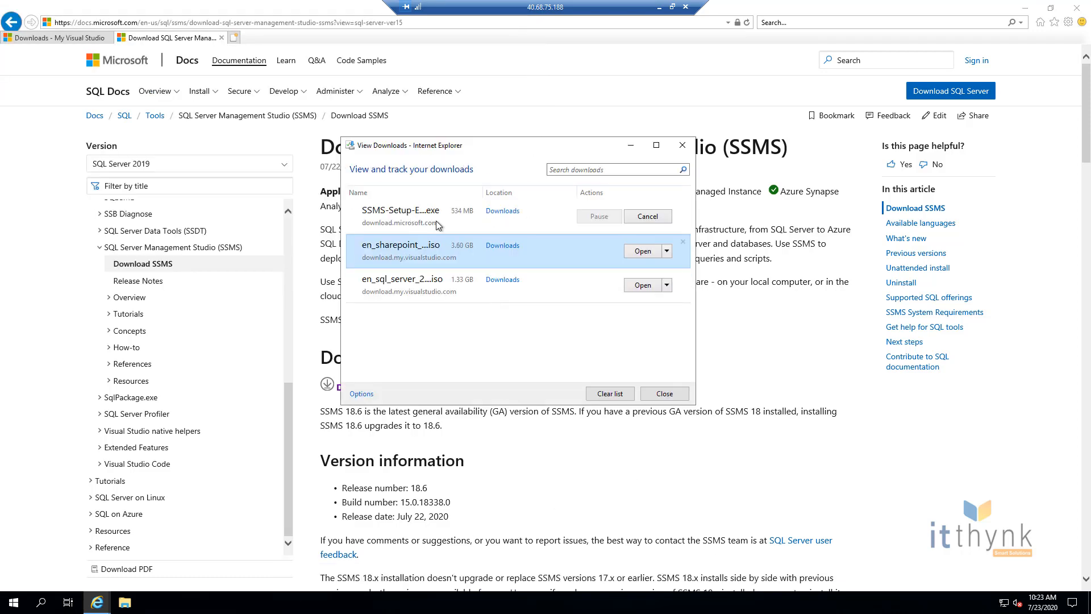